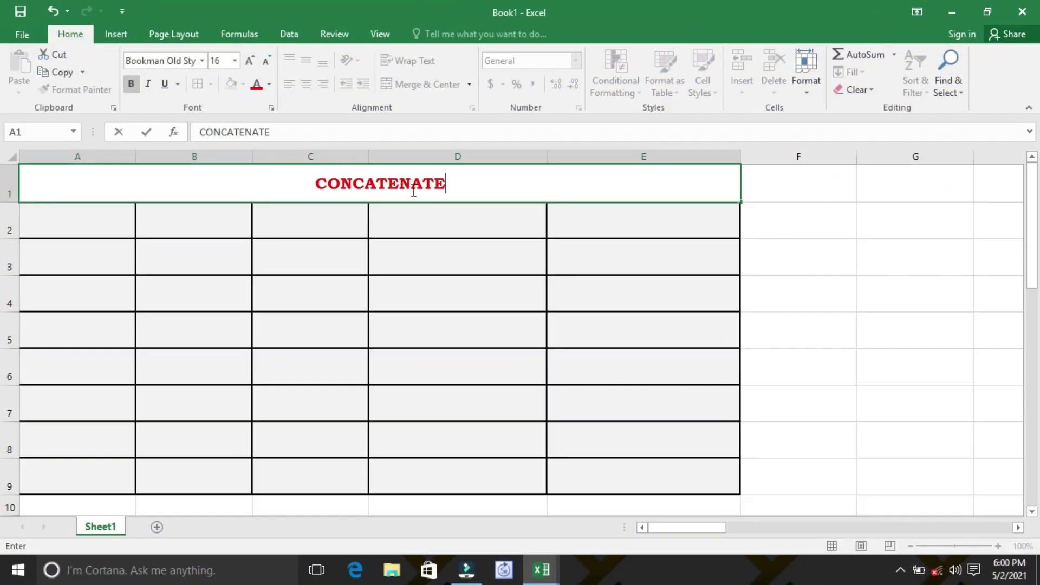
- Type the title CONCATENATE FUNCTION in the merged header cell A1
text(FUNCTI)
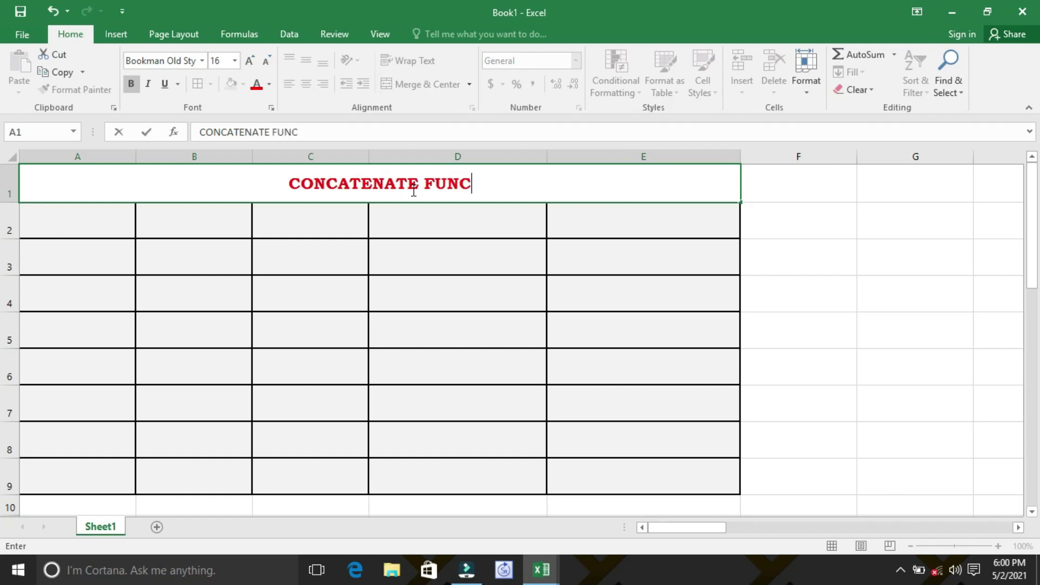
text(ON)
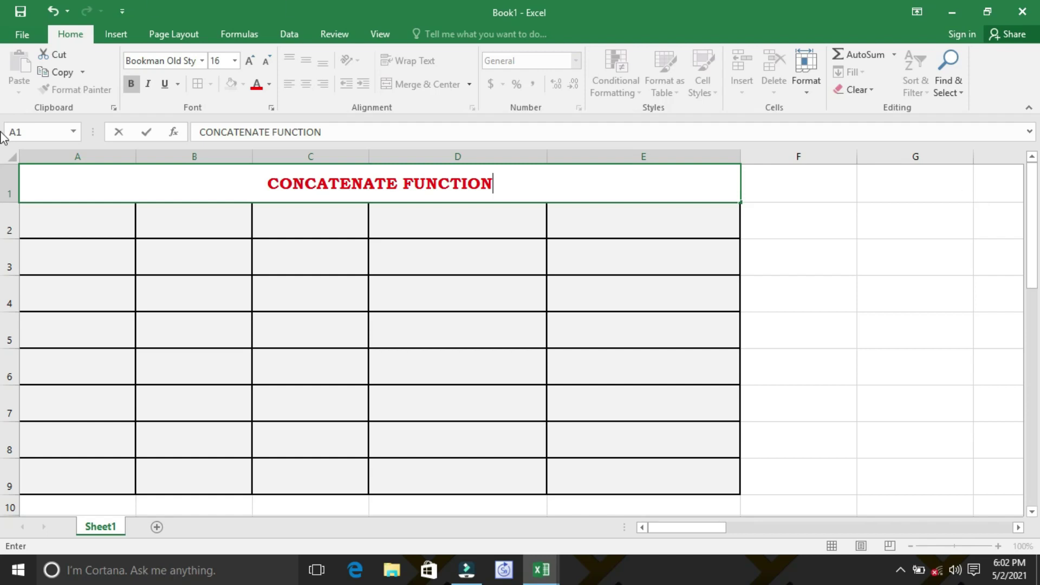
- Enter the headings Sl. No., First Name and Last Name in A2:C2
click(73, 216)
text(s)
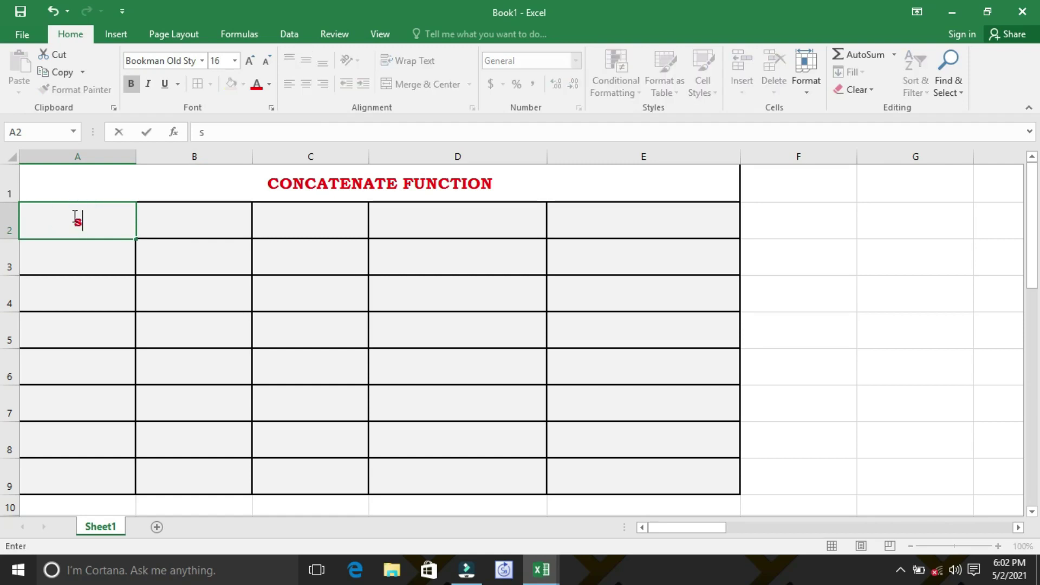
key(BackSpace)
text(Sl. No.)
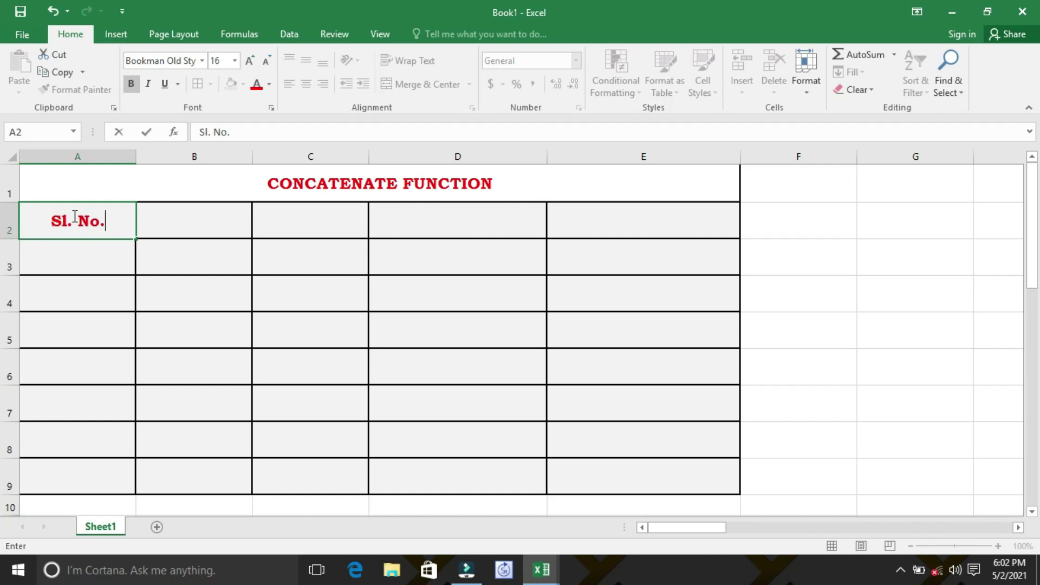
key(Tab)
text(F)
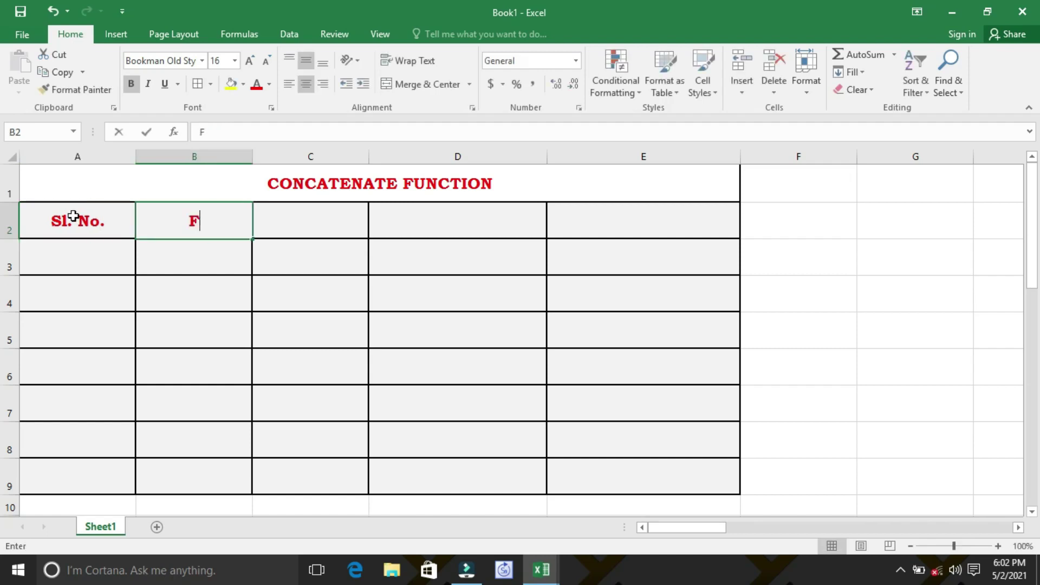
text(irst N)
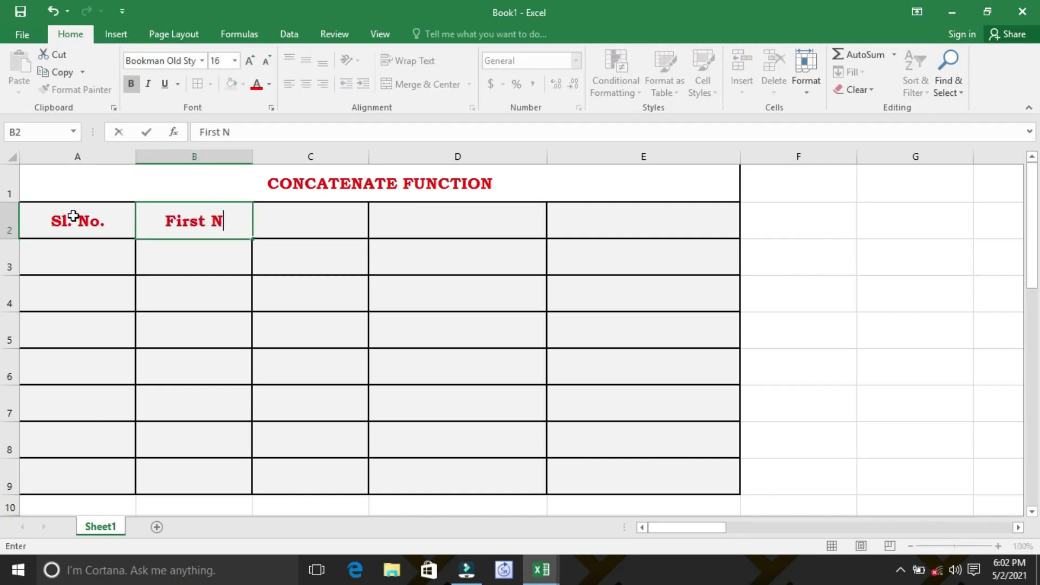
text(ame)
key(Tab)
text(La)
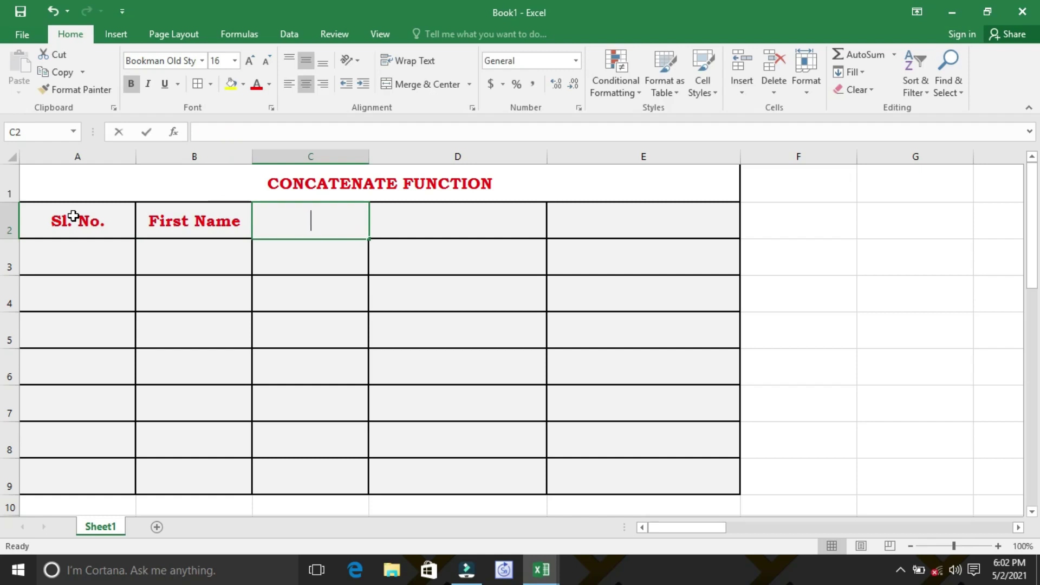
text(st Nam)
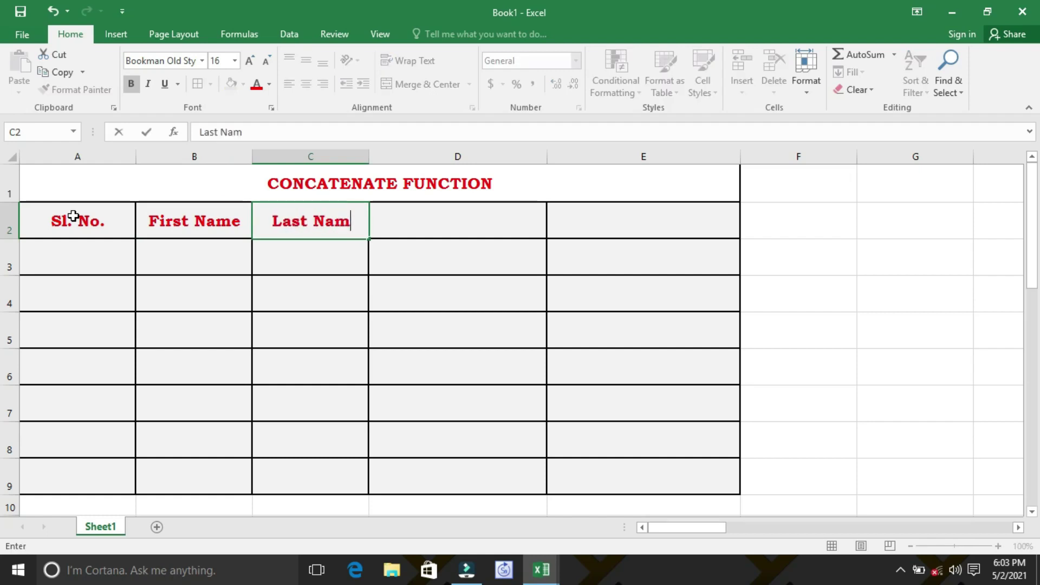
text(w)
key(BackSpace)
text(e)
key(Tab)
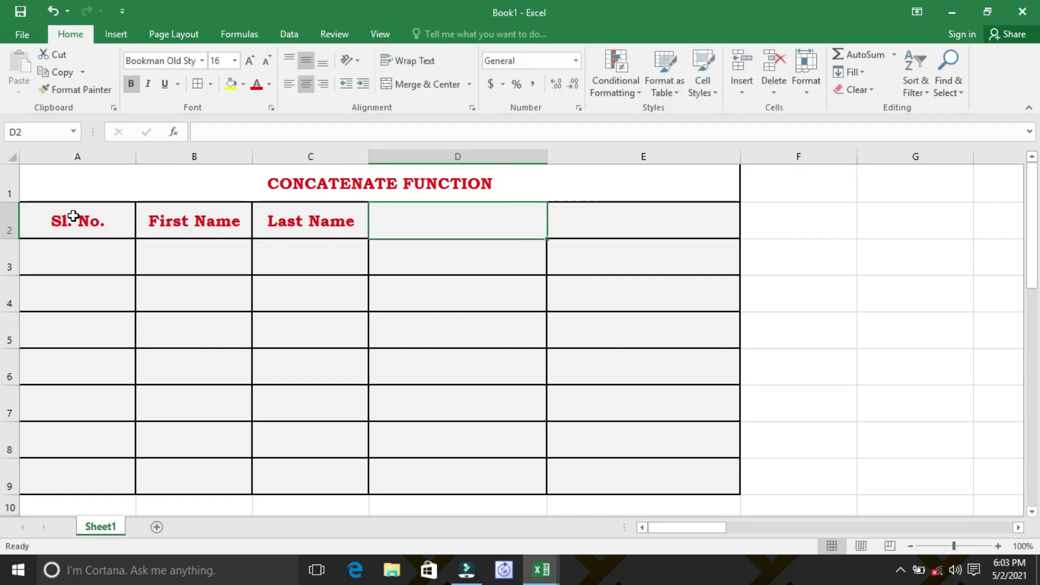
- Enter serial numbers 1, 2 and 3 in A3:A5
click(76, 256)
text(1)
key(Return)
text(2)
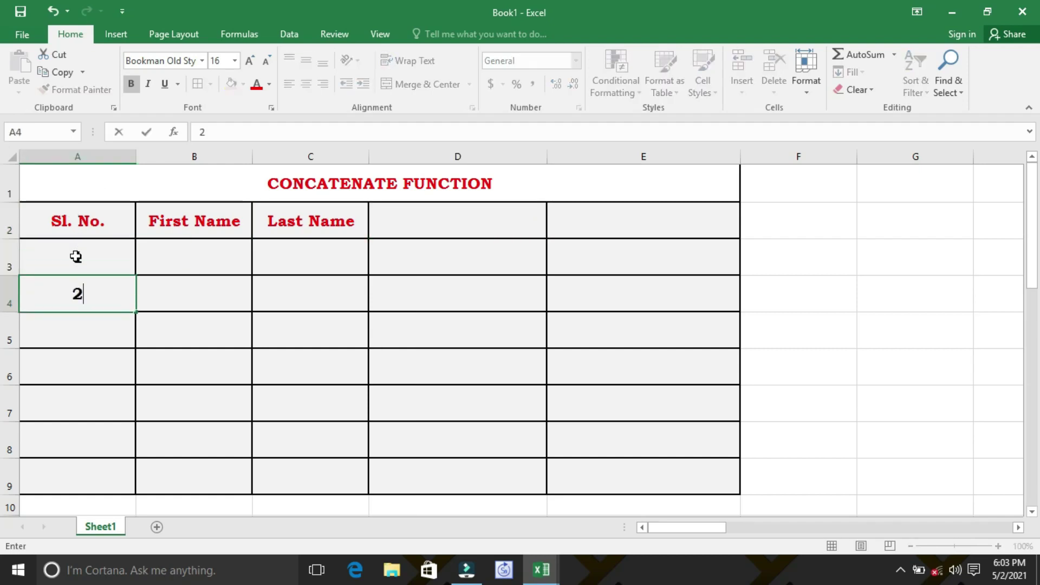
key(Return)
text(3)
key(Return)
- Put Yellow and Greys in B3:C3 and fill them down through row 5
click(196, 261)
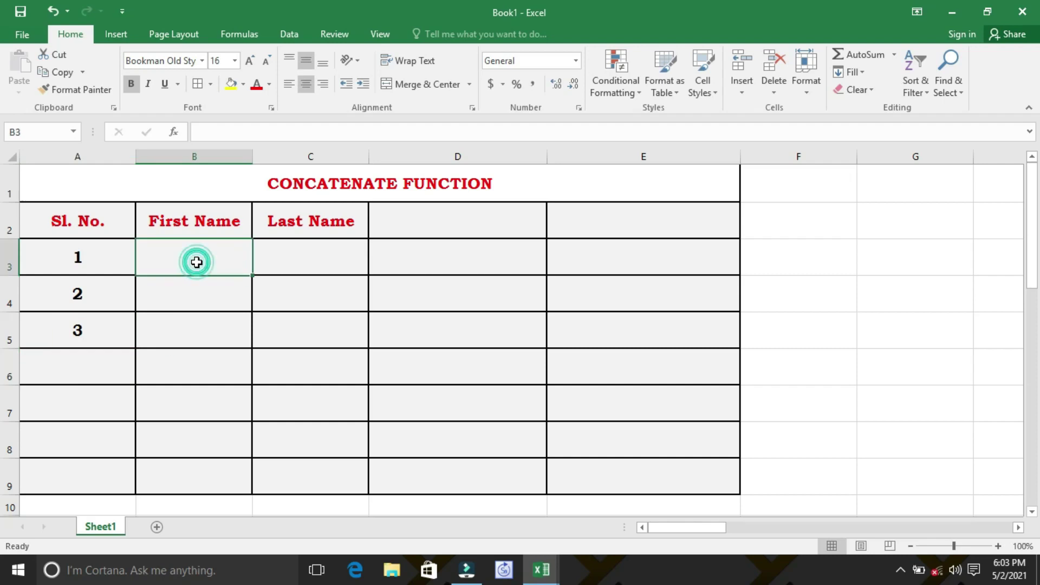
text(Yellow)
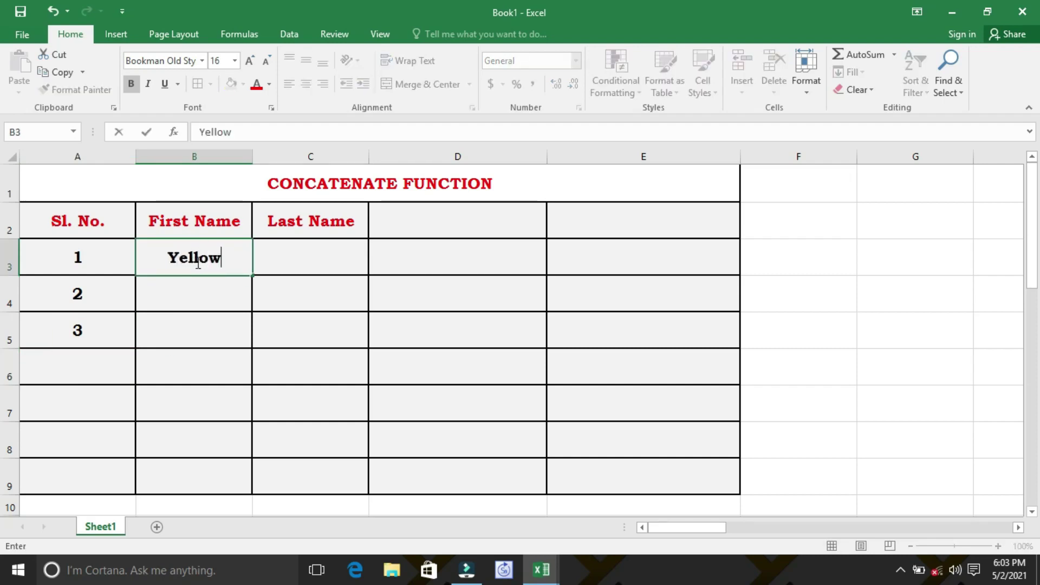
key(Tab)
text(Ge)
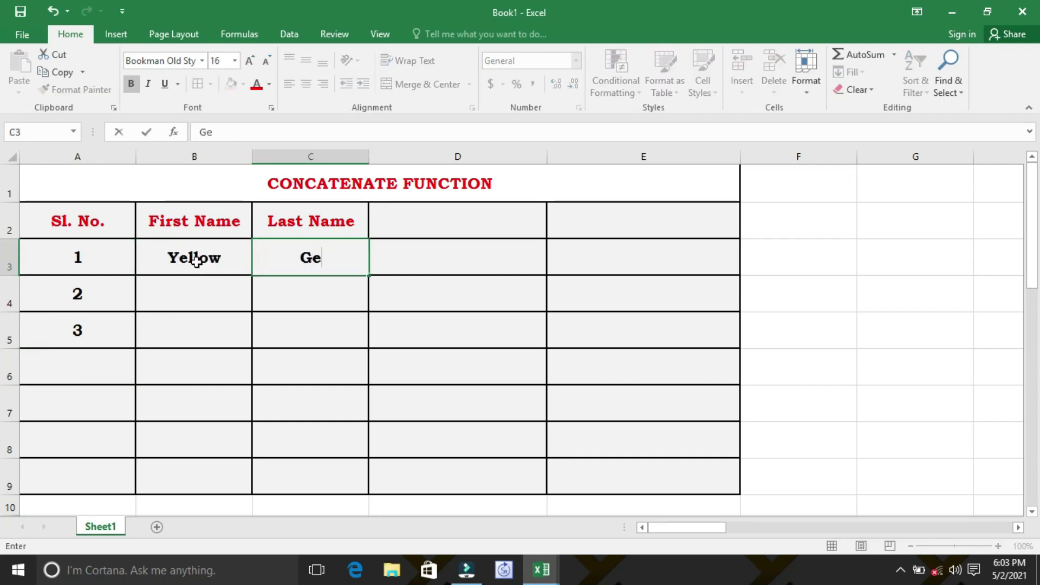
key(BackSpace)
text(reys)
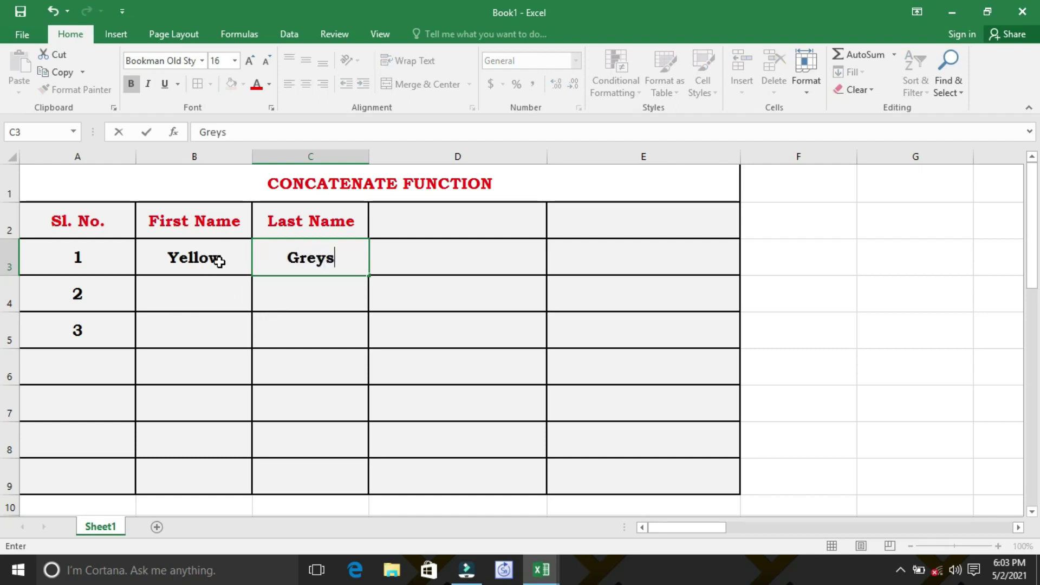
drag(219, 261, 350, 341)
- Label D2 Concatenate and begin a formula in D3
click(515, 218)
text(C)
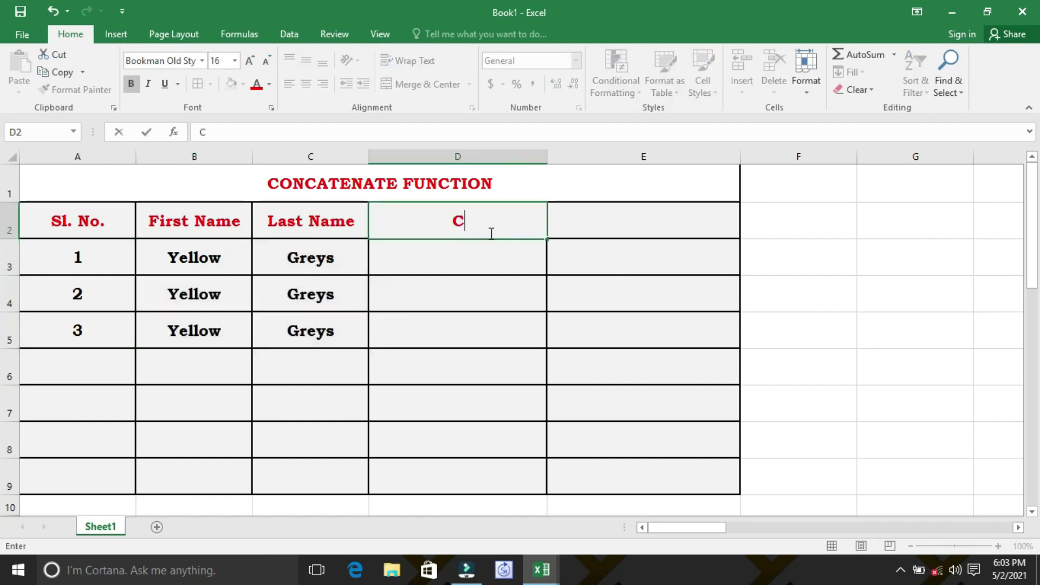
text(oncatenate)
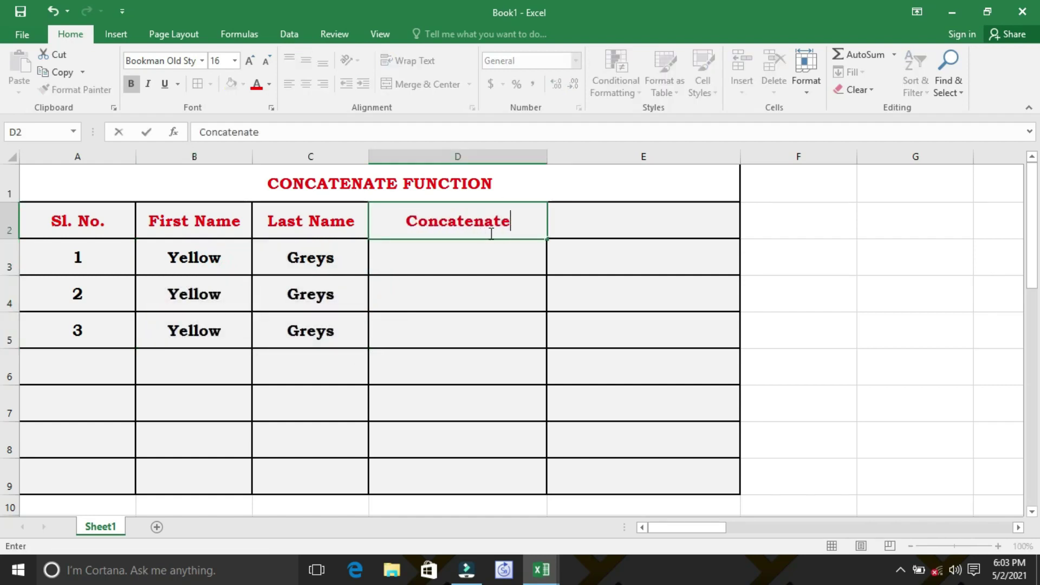
key(Return)
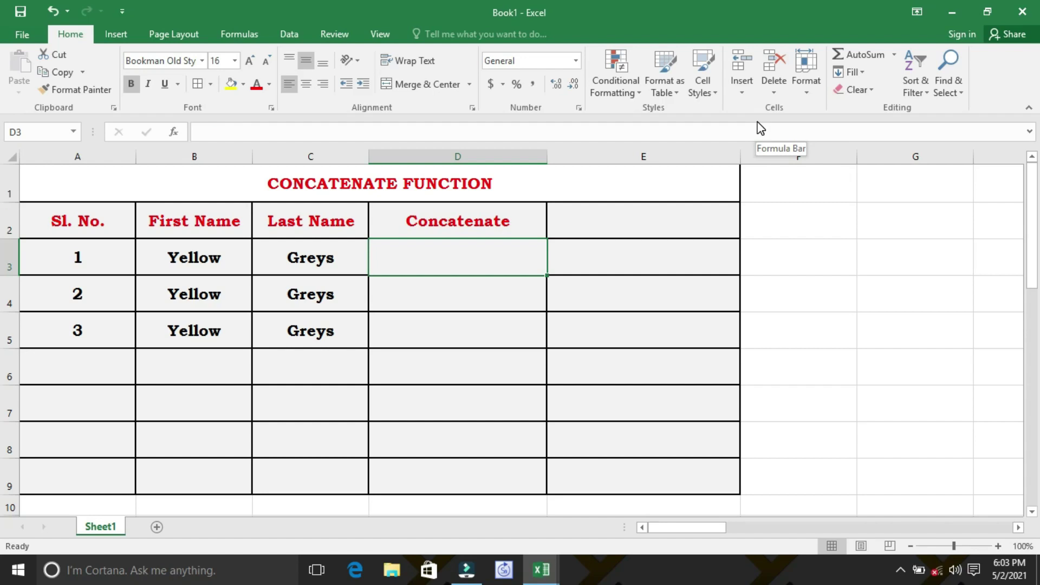
click(470, 262)
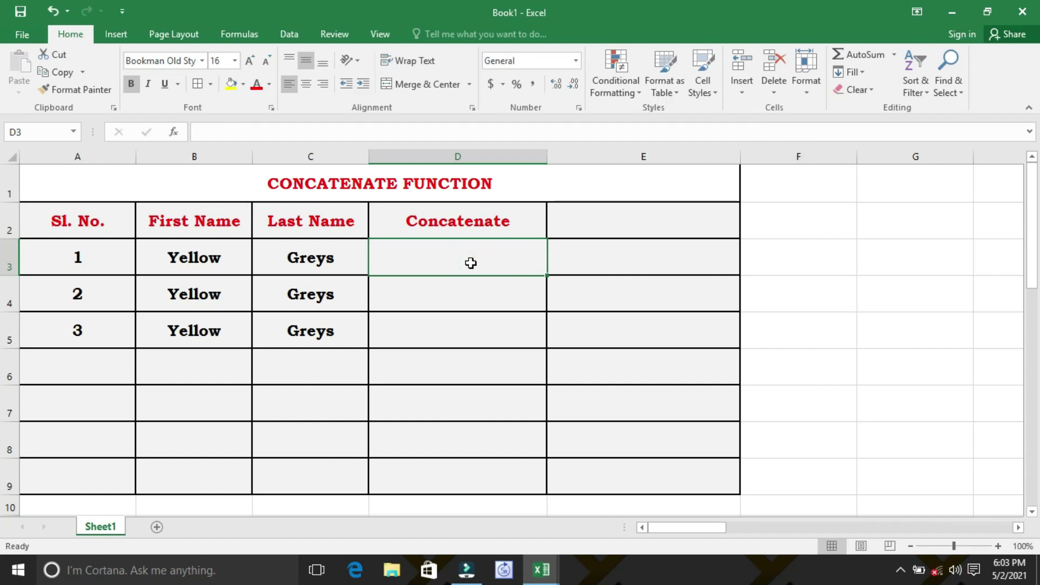
text(=)
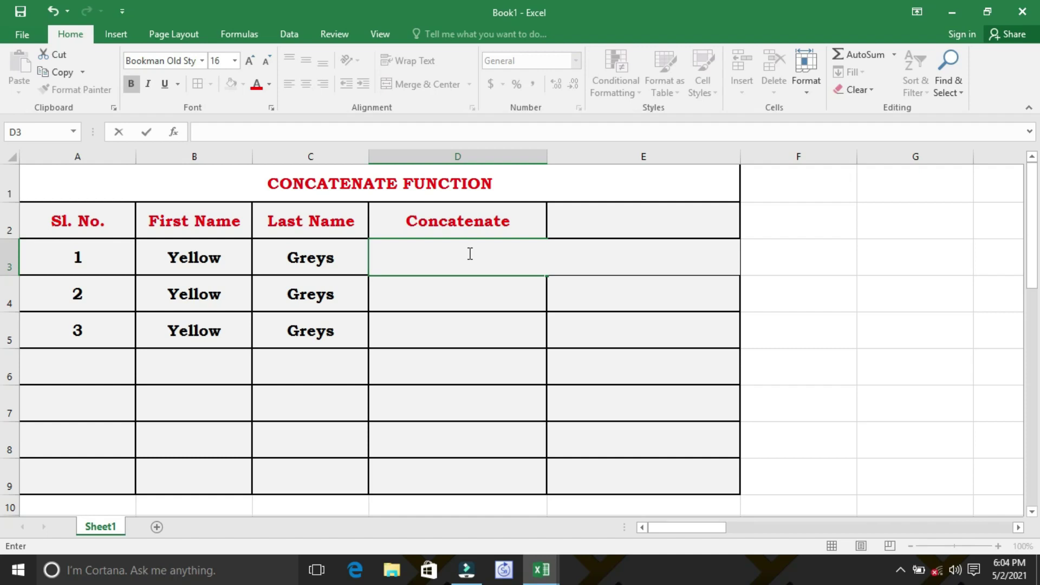
- Enter =CONCATENATE(B3,C3) in D3 so it displays YellowGreys
text(=)
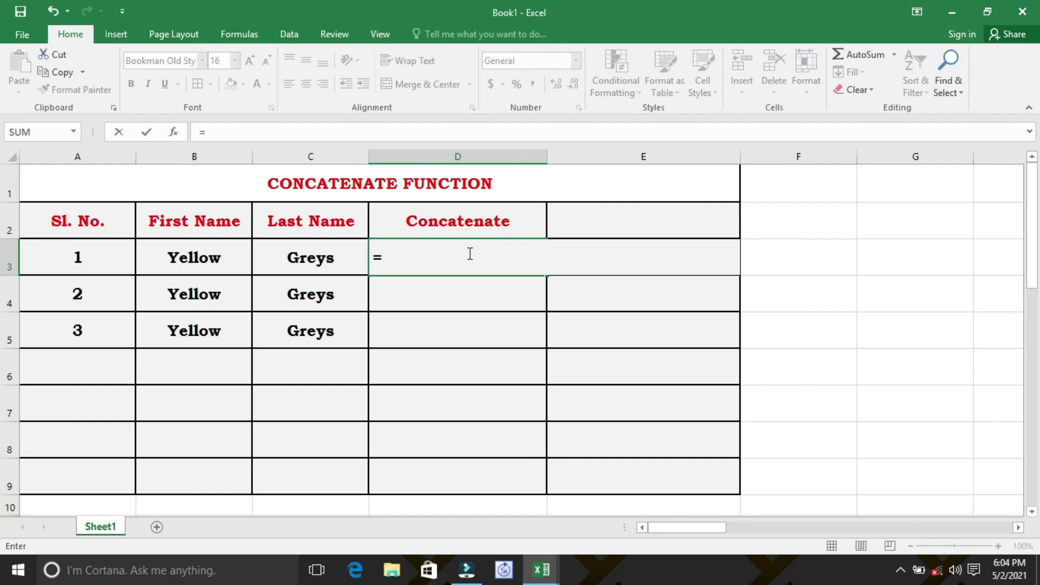
text(concat)
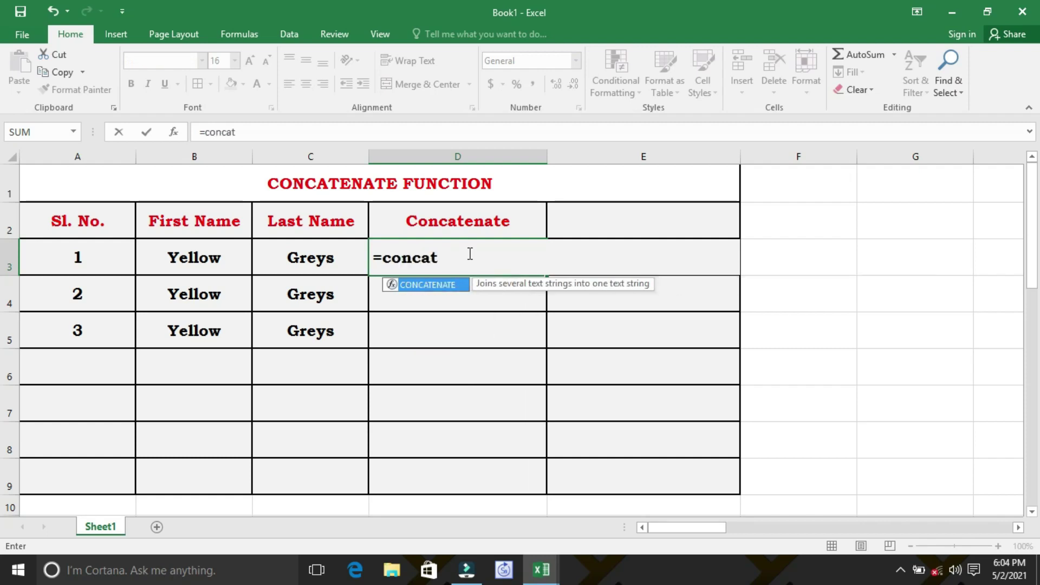
text(enate()
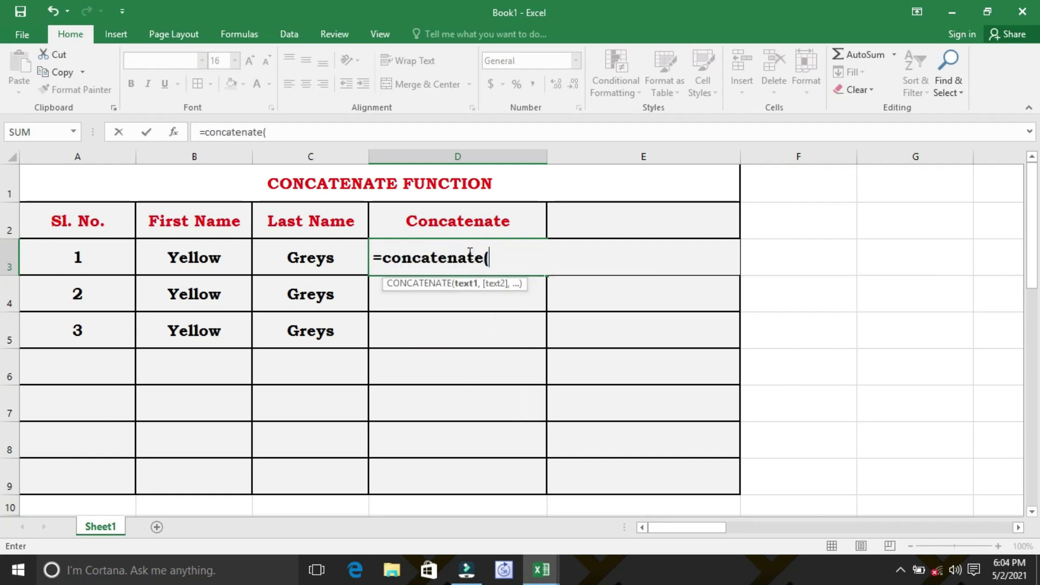
click(175, 260)
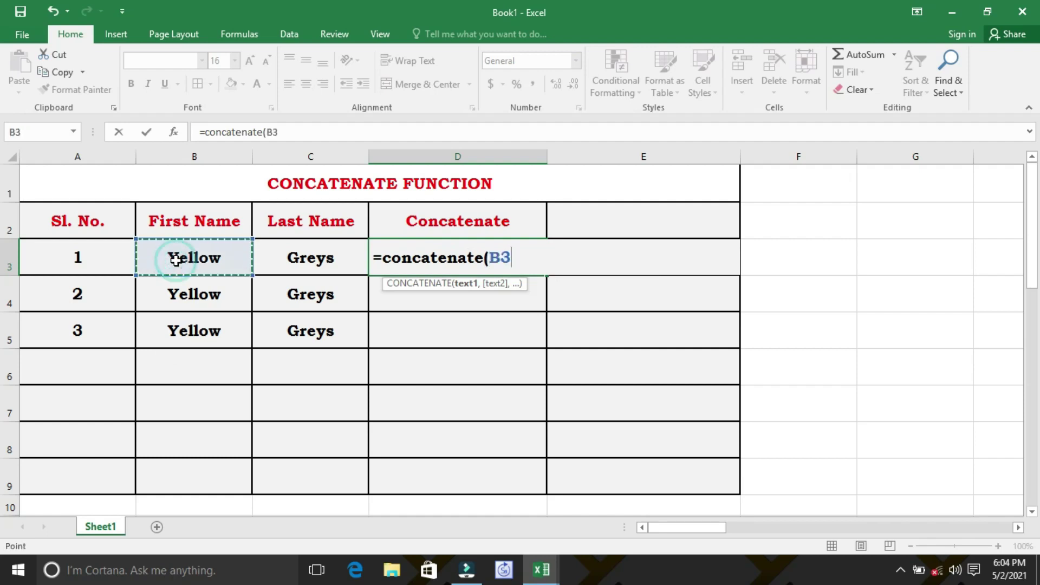
text(,)
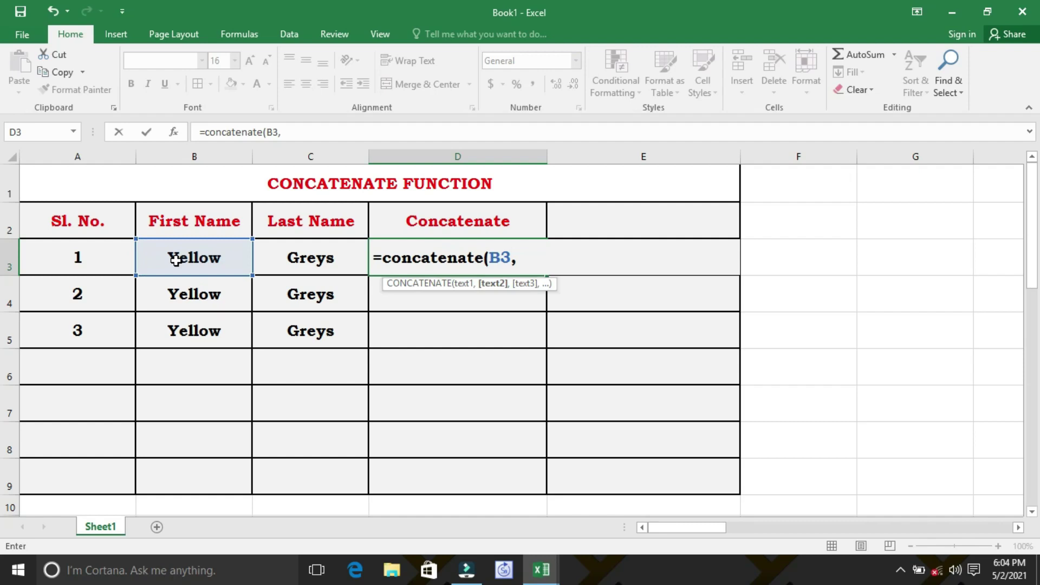
click(309, 263)
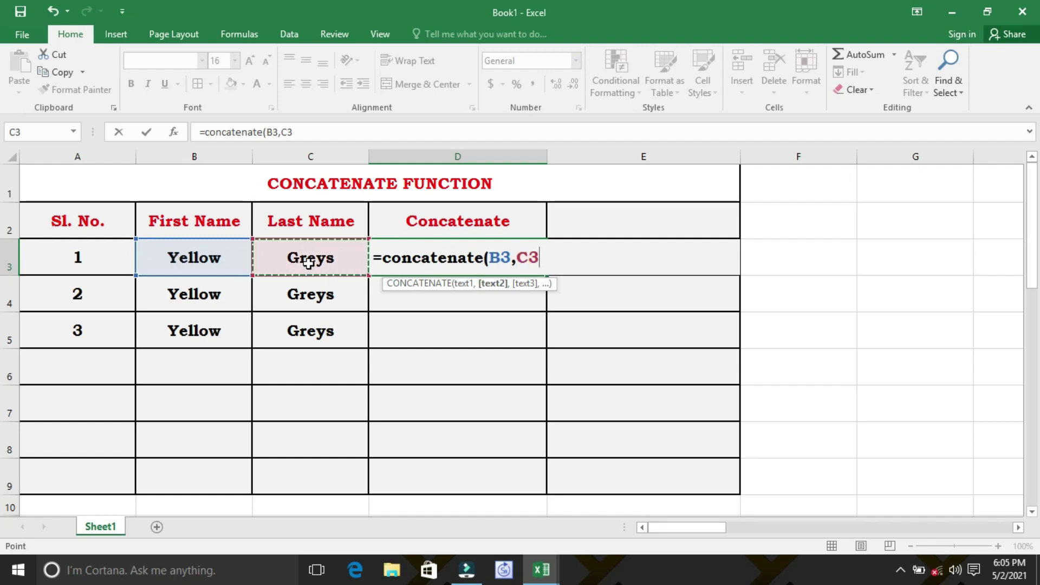
text())
key(Return)
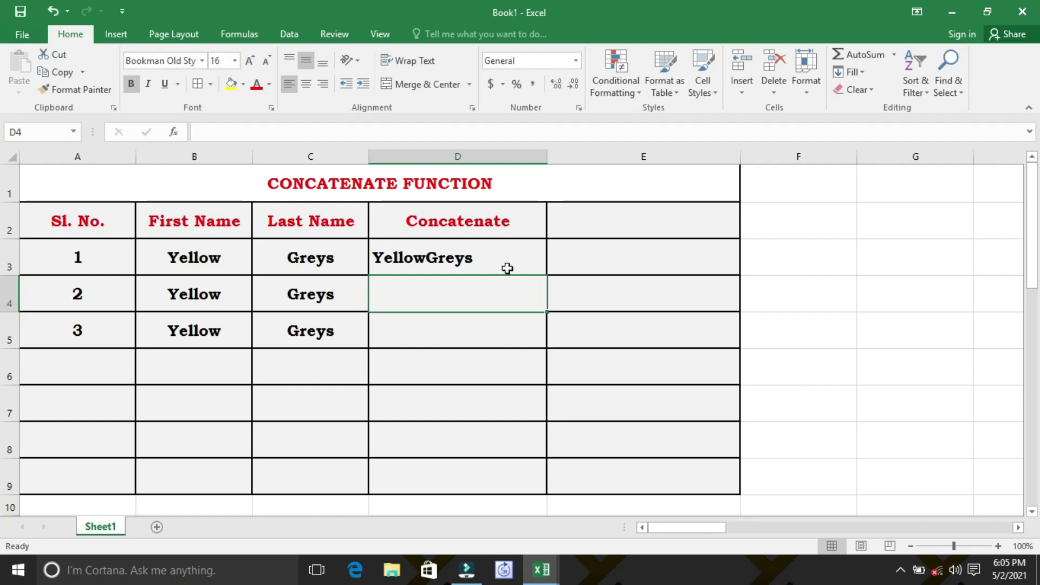
- Enter =CONCATENATE(B4," ",C4) in D4 to display Yellow Greys
text(=concatenate()
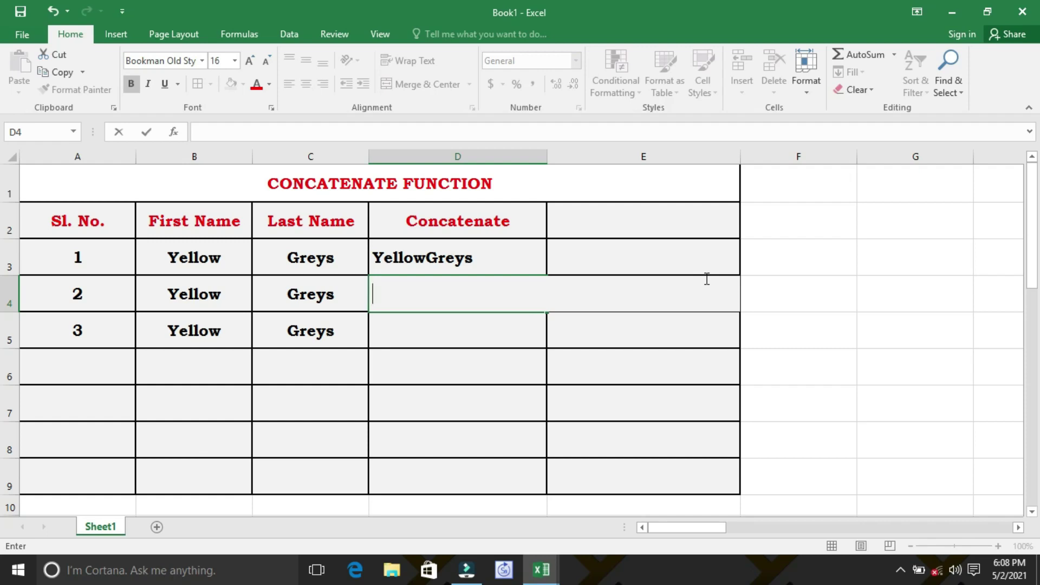
text(=)
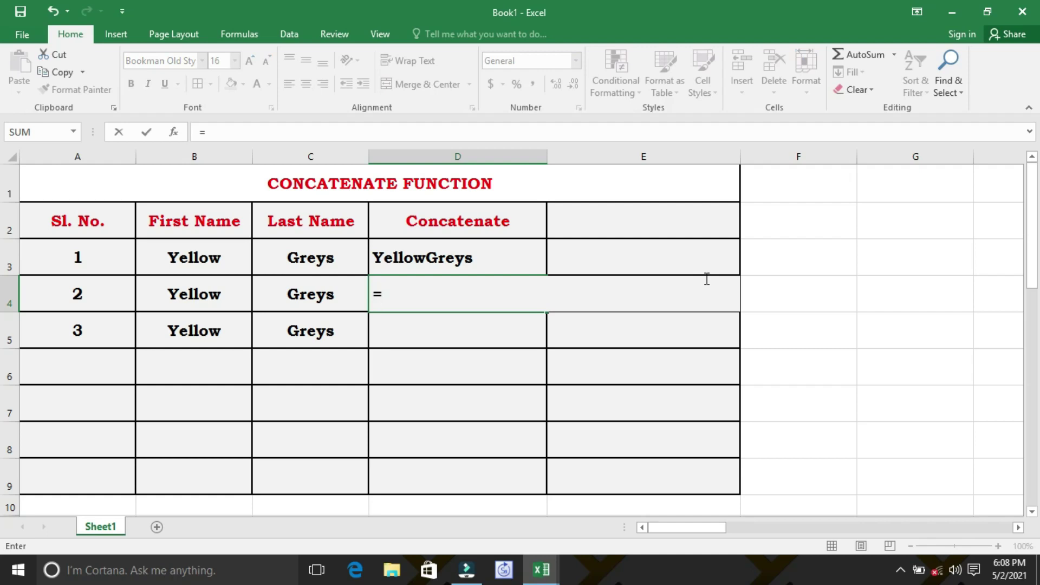
text(concaten)
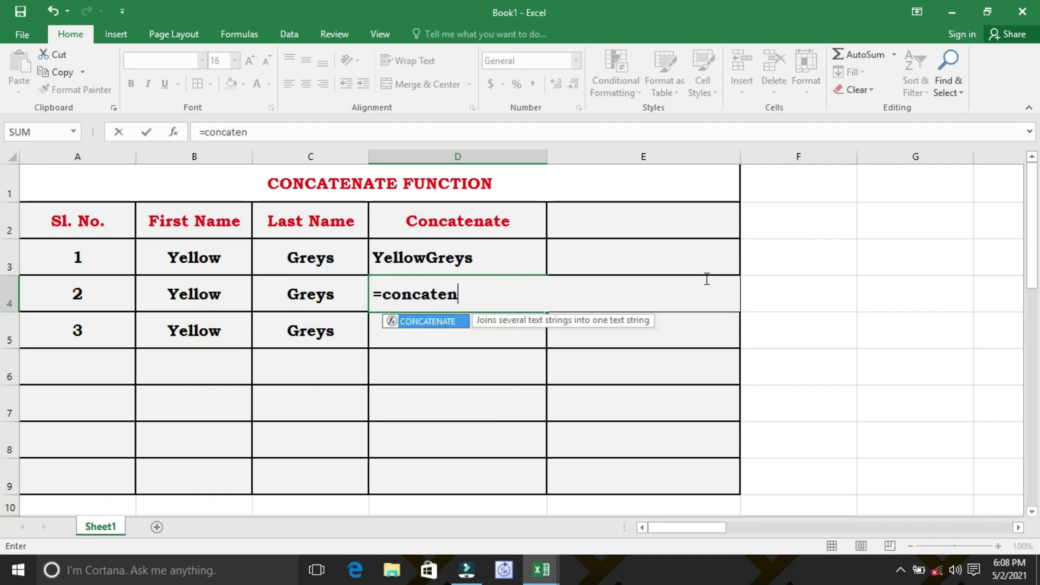
text(ate()
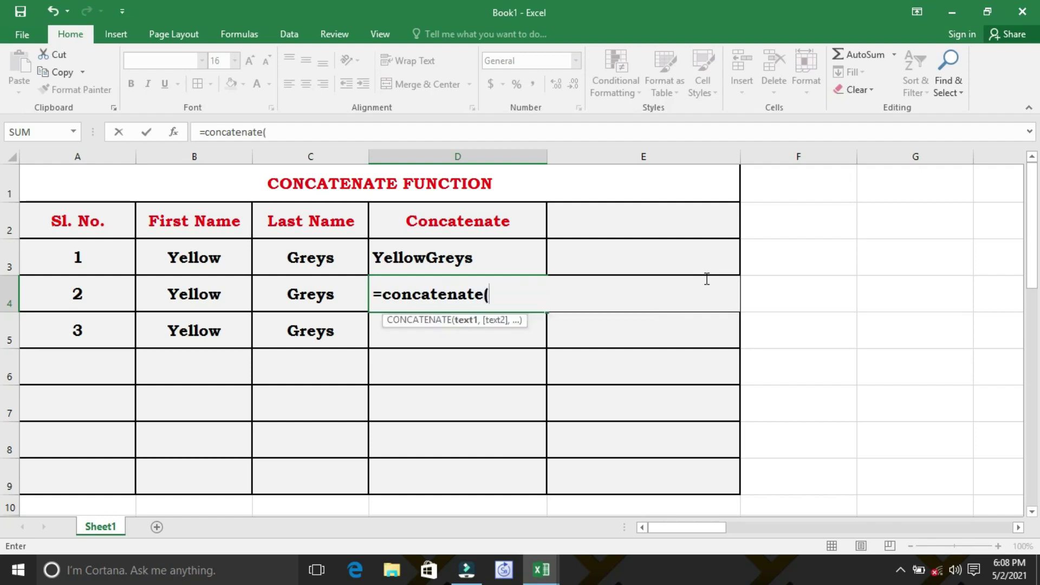
click(218, 299)
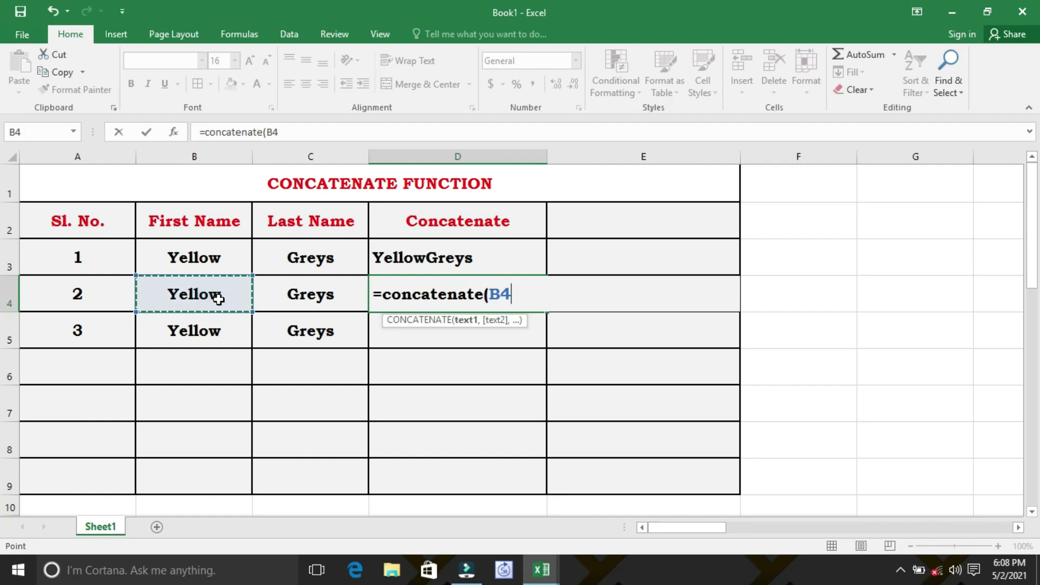
text(,)
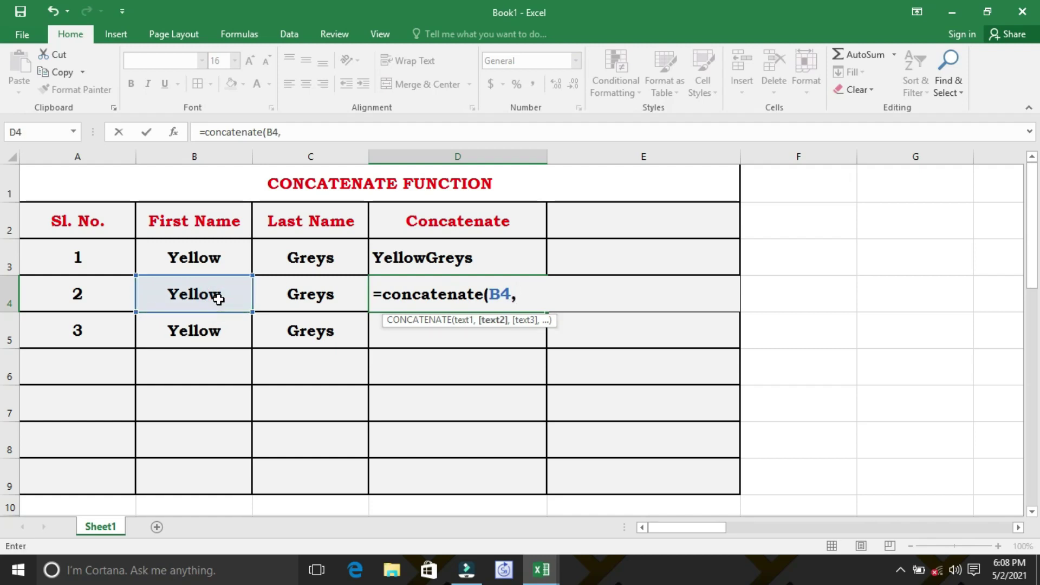
text(" ",)
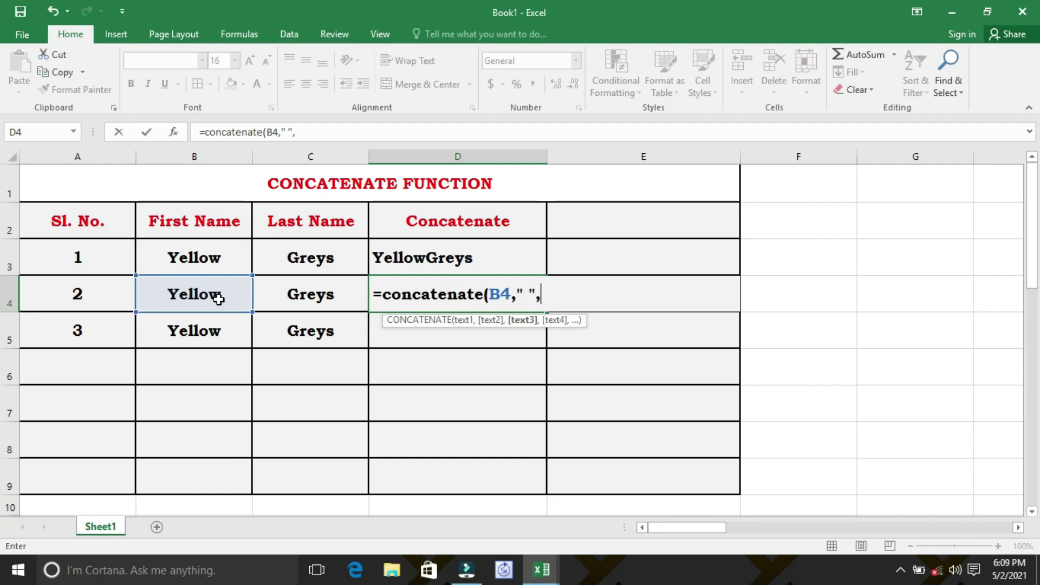
click(332, 293)
text())
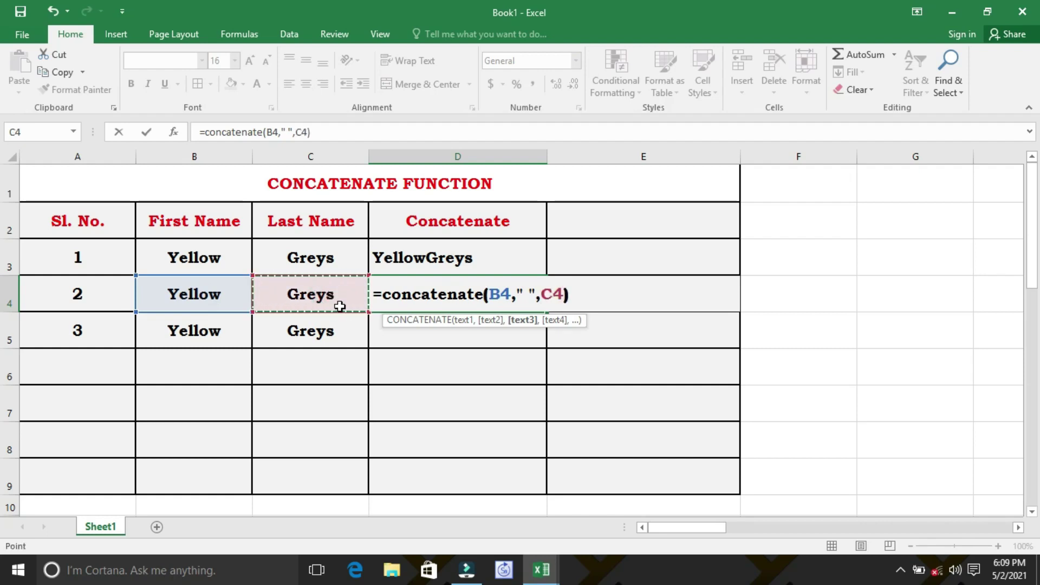
key(Return)
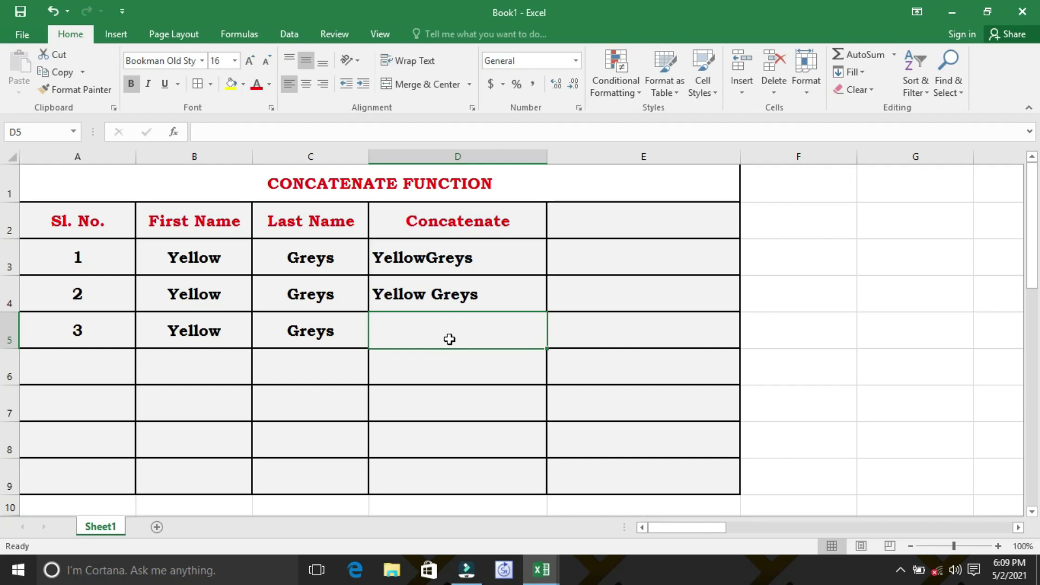
- Build =CONCATENATE(B5,", ",C5 in D5 using the autocomplete function list
text(=co)
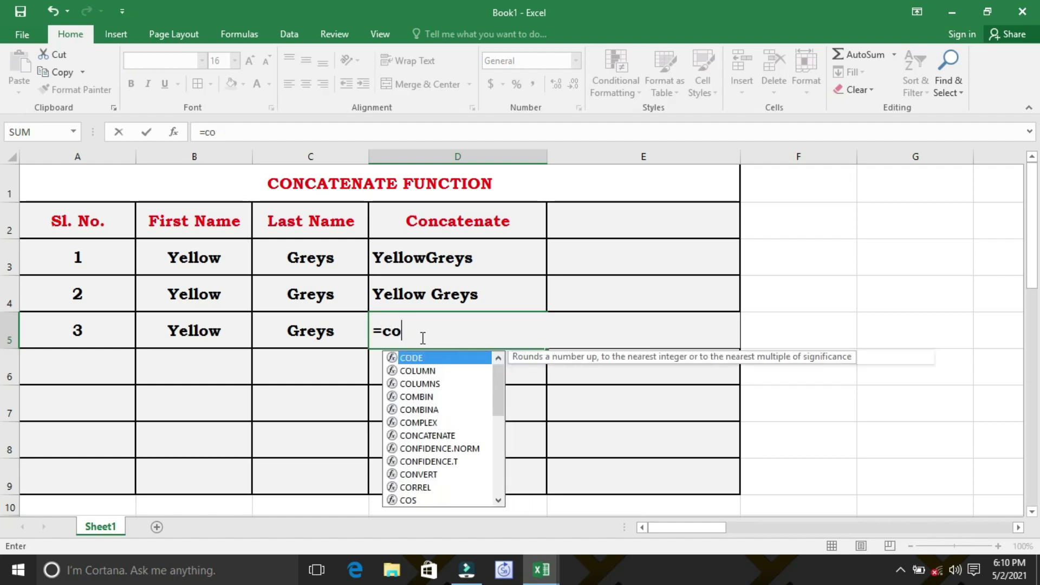
text(n)
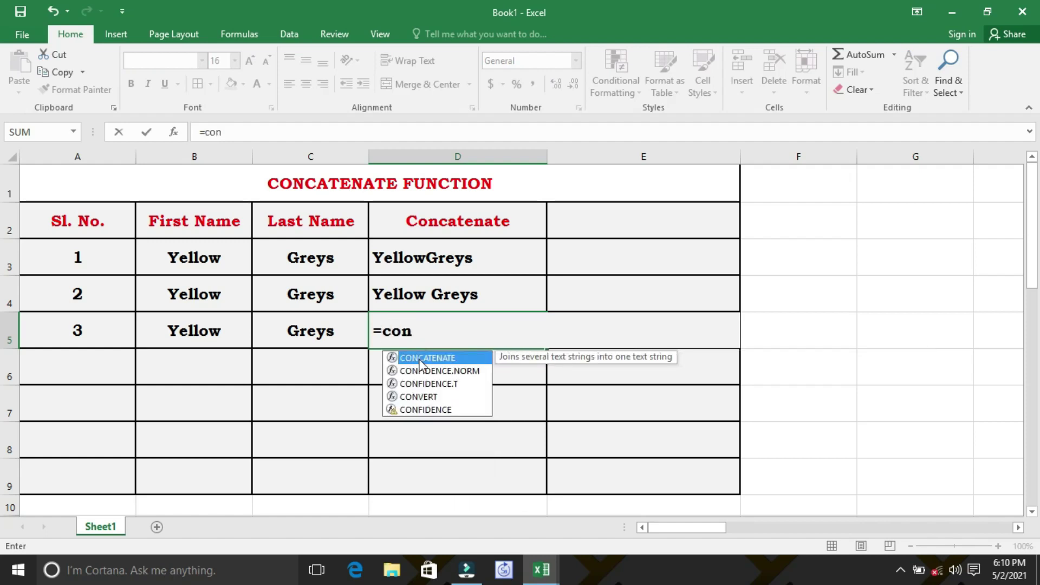
double_click(420, 359)
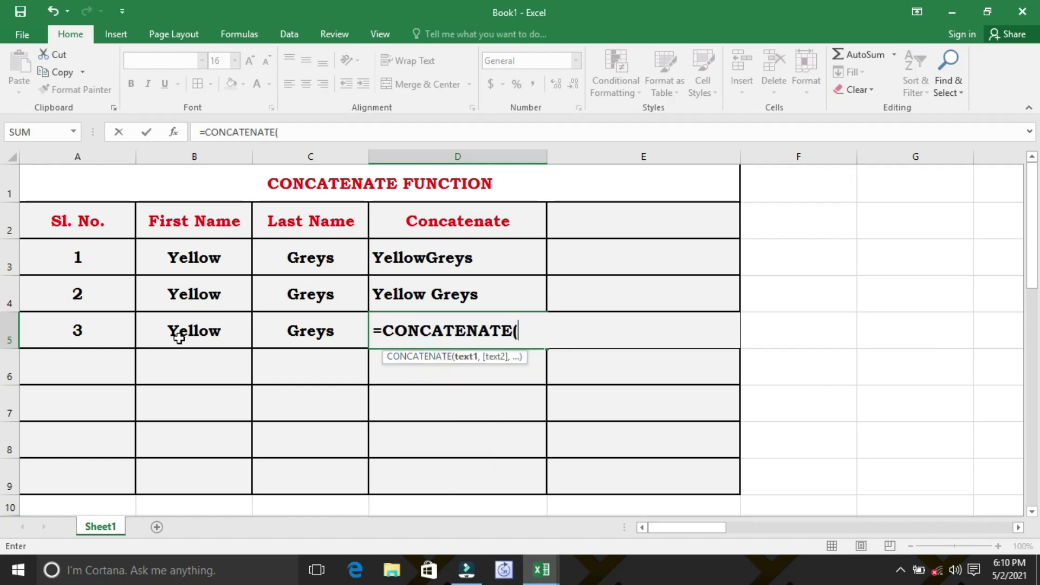
click(179, 338)
text(,)
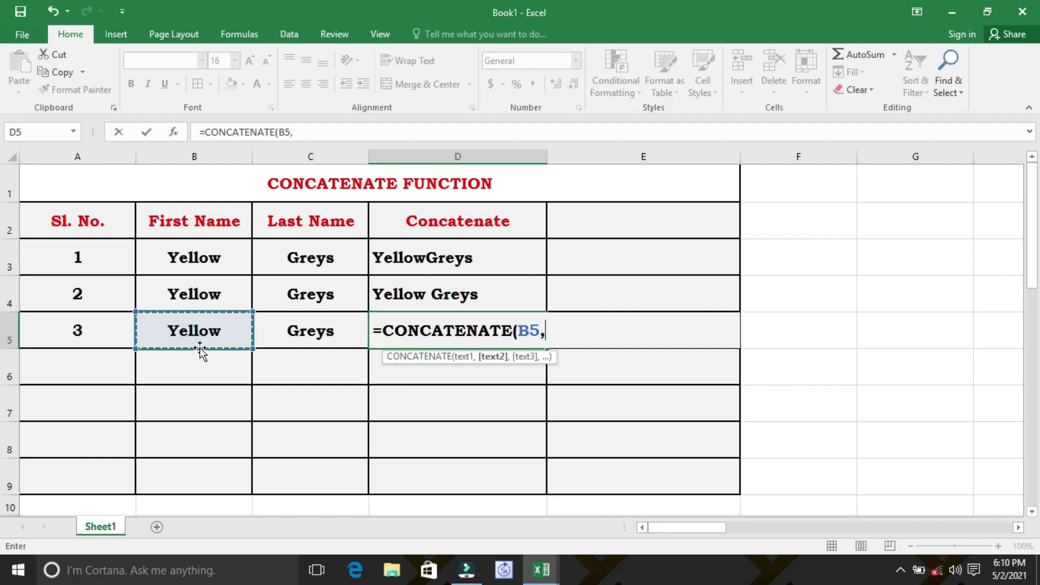
text(")
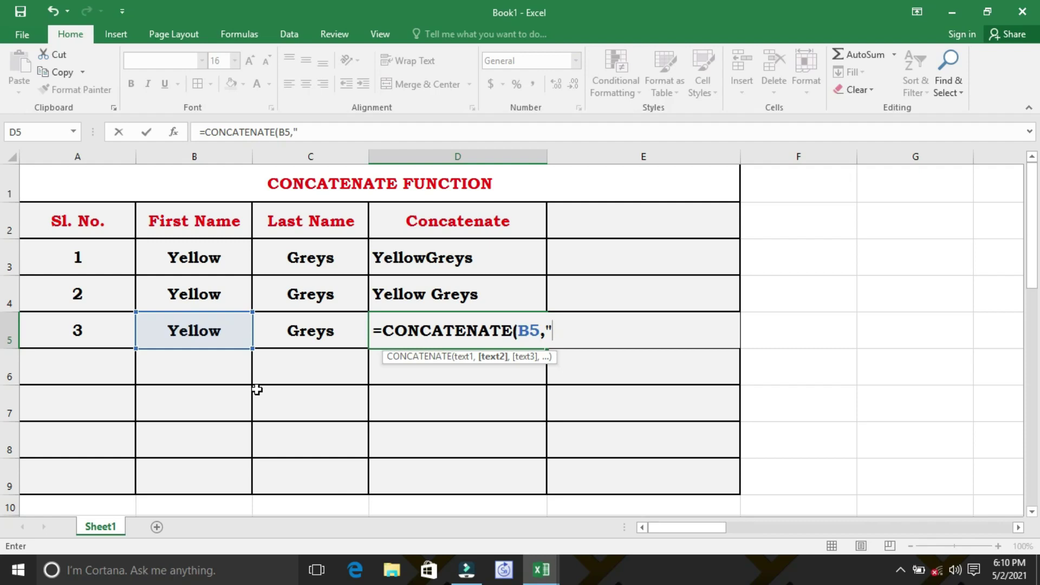
text(, ",)
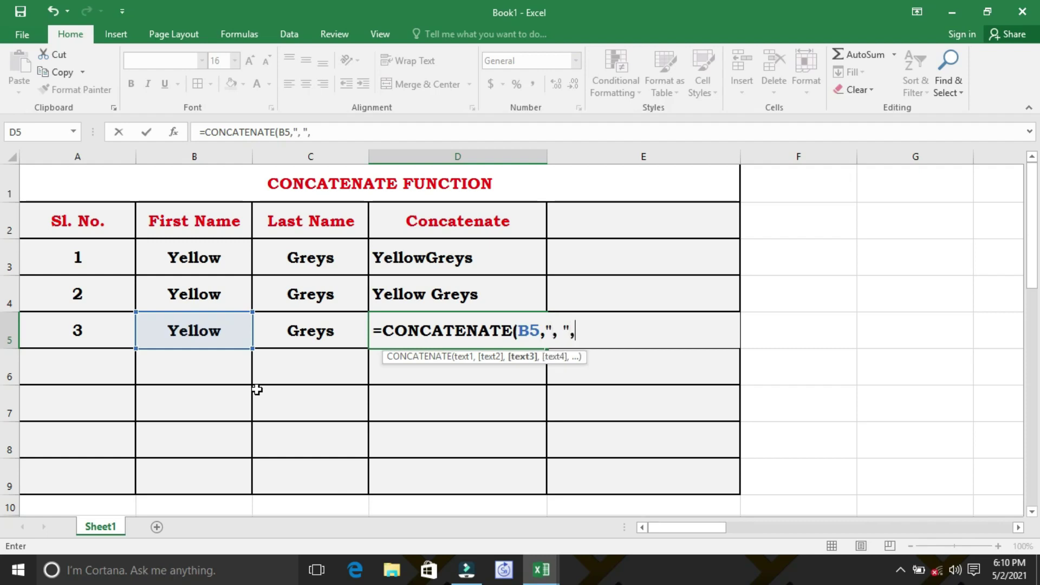
click(307, 339)
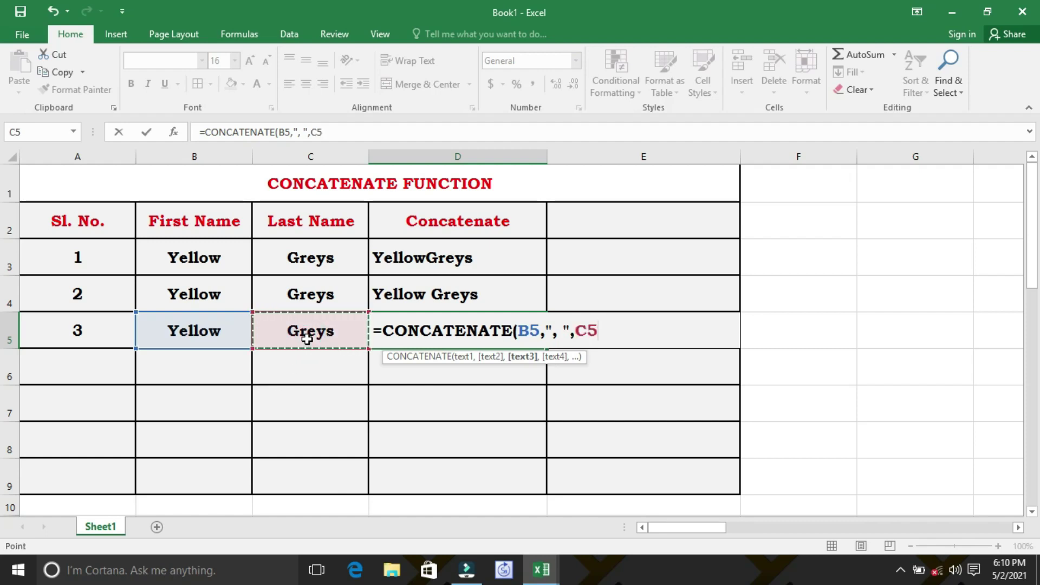
- Close the D5 formula so it reads Yellow, Greys, and select rows 6–9
text())
key(Return)
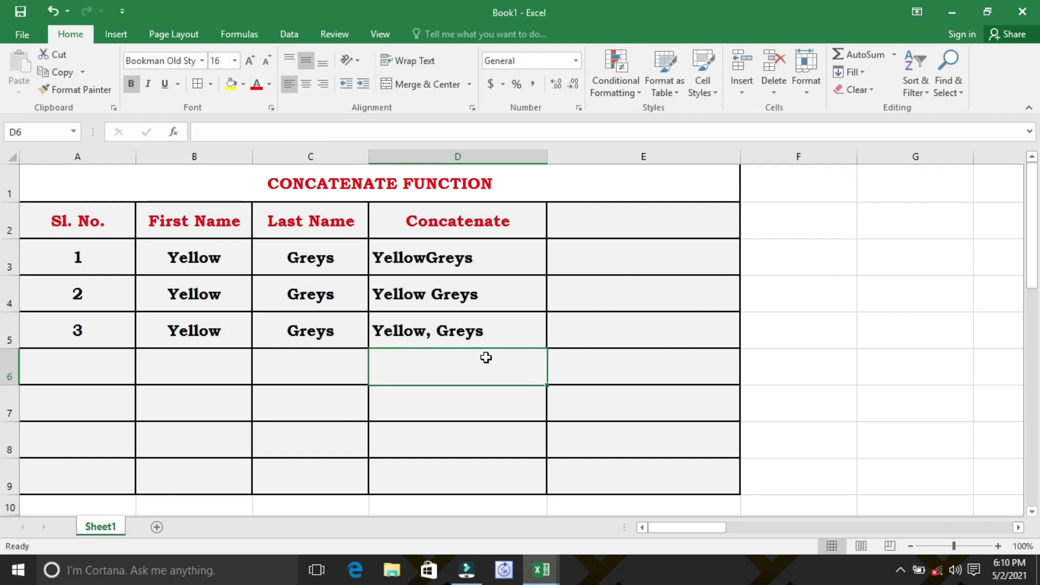
drag(76, 366, 704, 477)
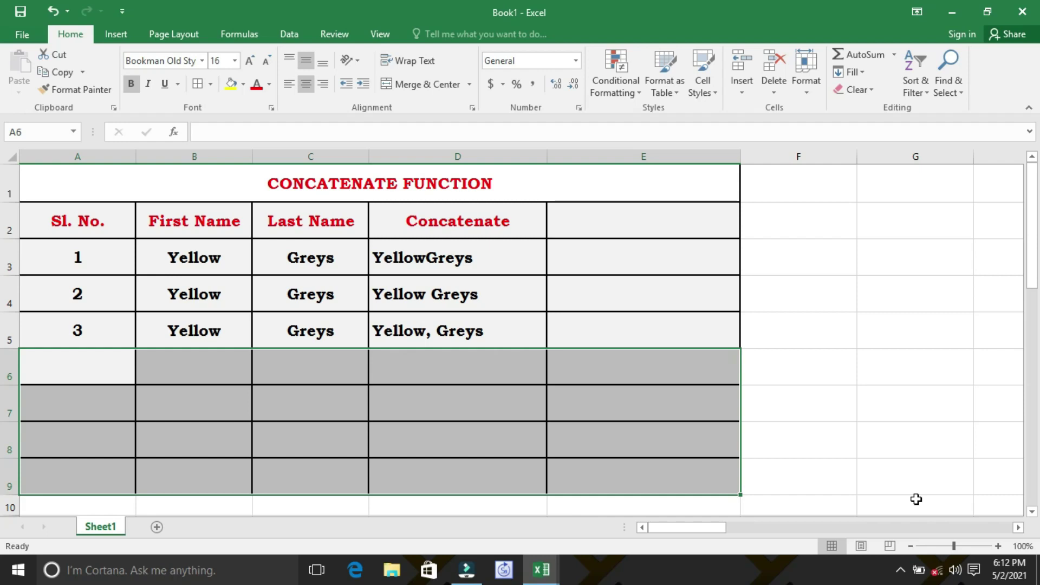
- Fill row 6 with serial number 4 and the numbers 1 and 2
click(82, 359)
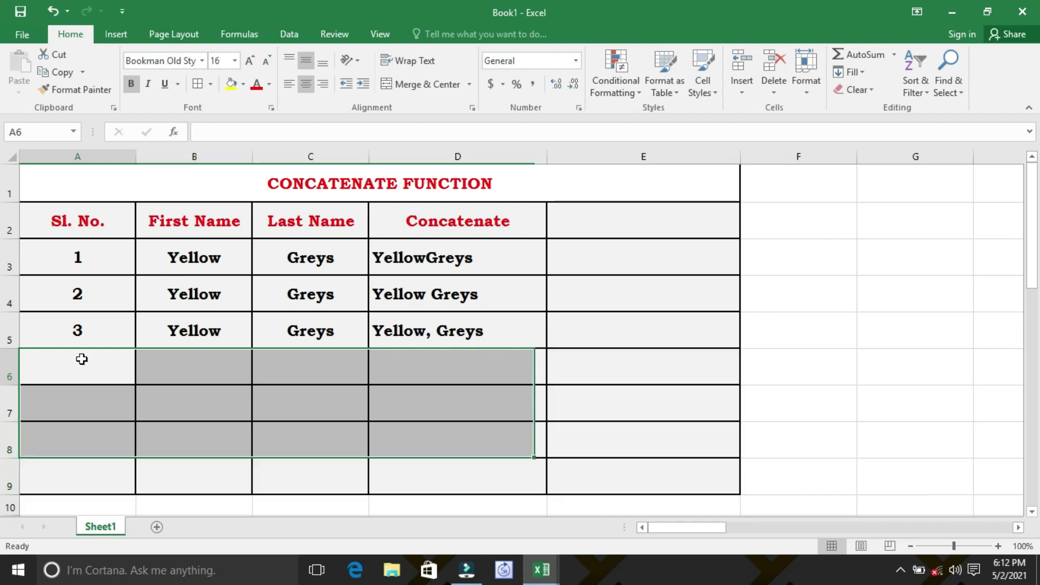
text(4)
click(185, 366)
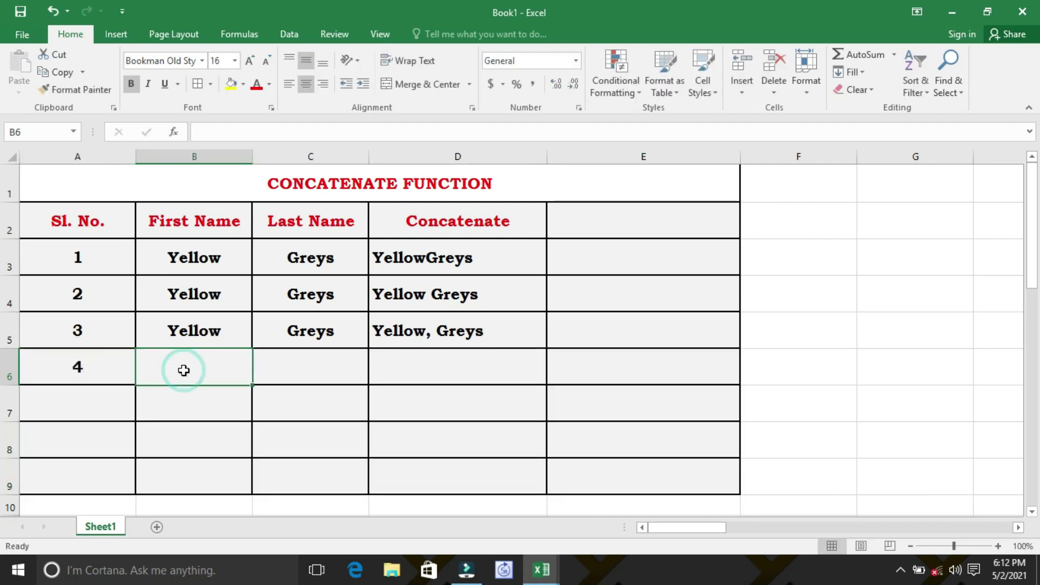
text(1)
click(328, 363)
text(2)
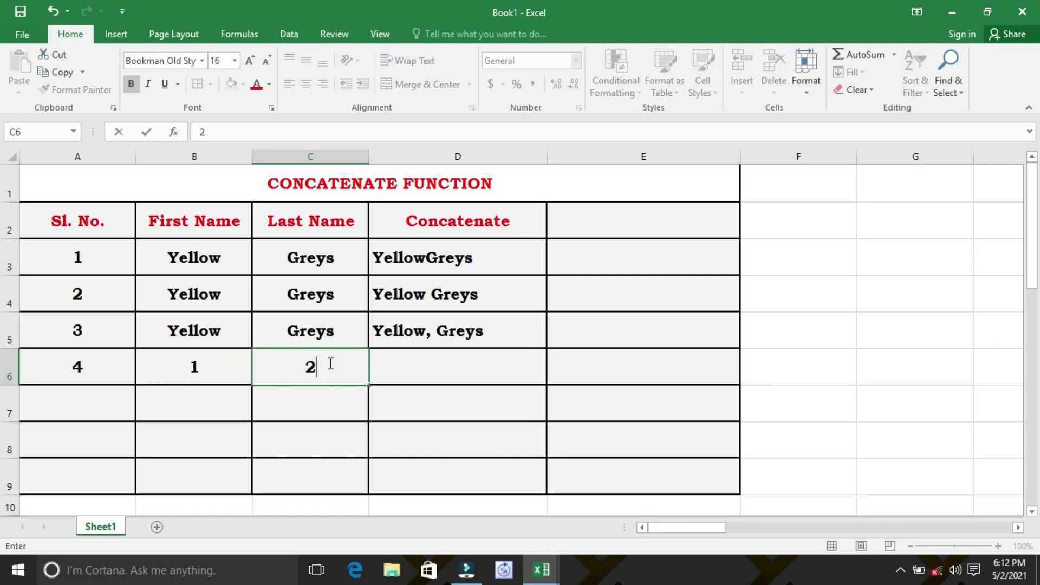
click(433, 365)
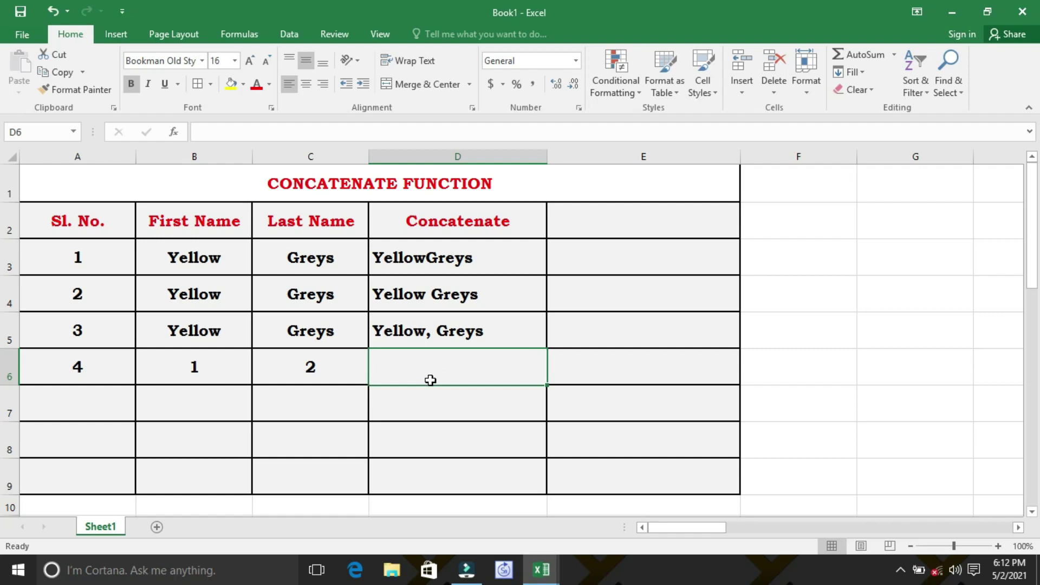
- Enter =CONCATENATE(B6,C6) in D6 so it shows 12
double_click(430, 378)
text(=concatenate)
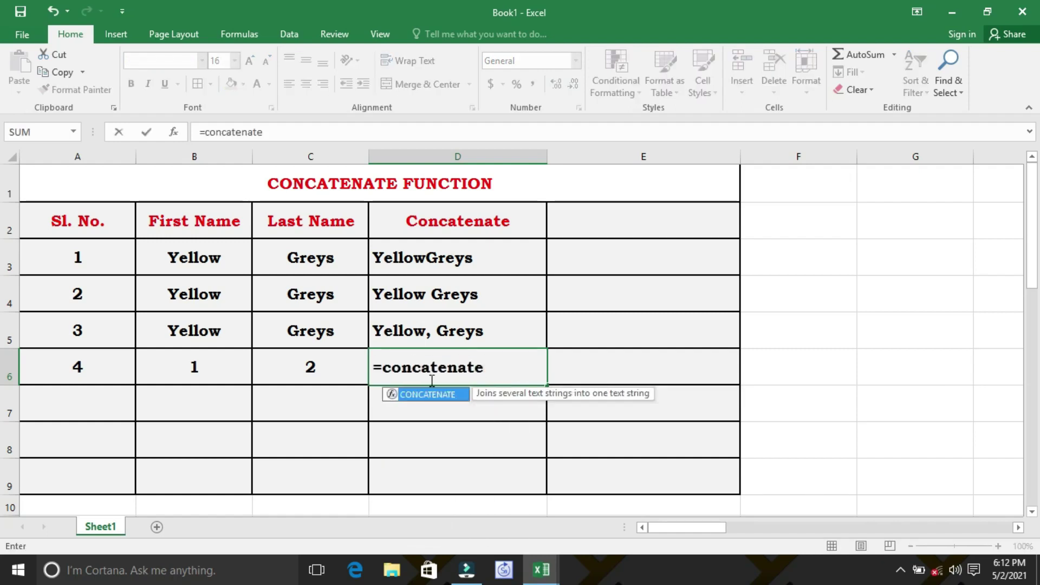
text(()
click(218, 366)
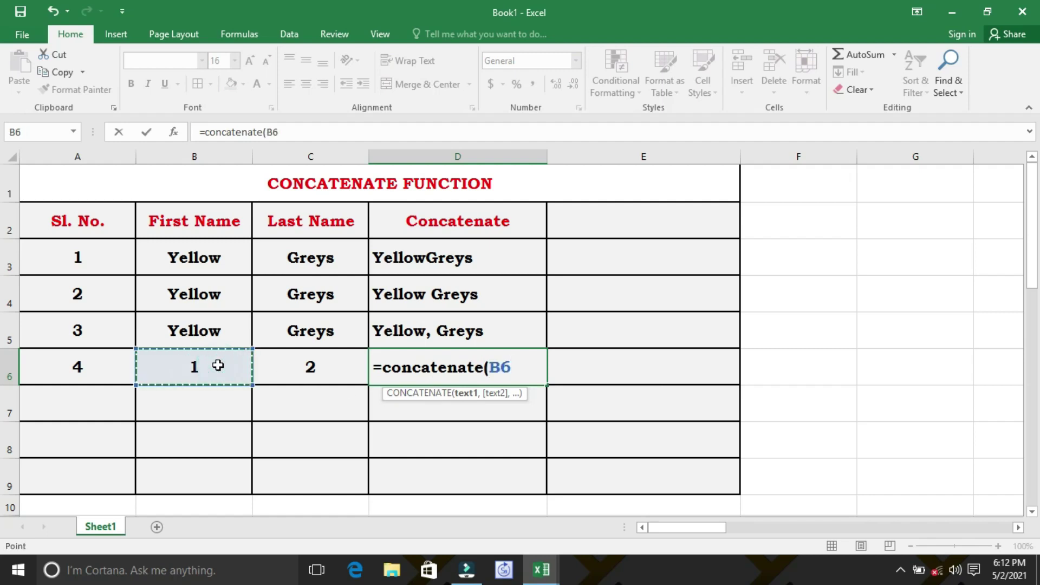
text(,)
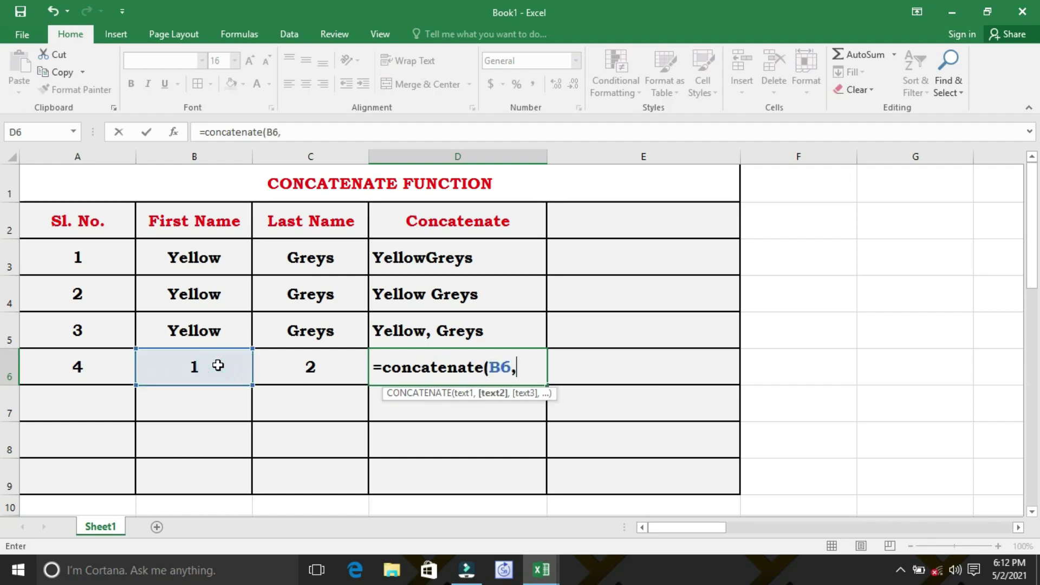
click(331, 365)
text())
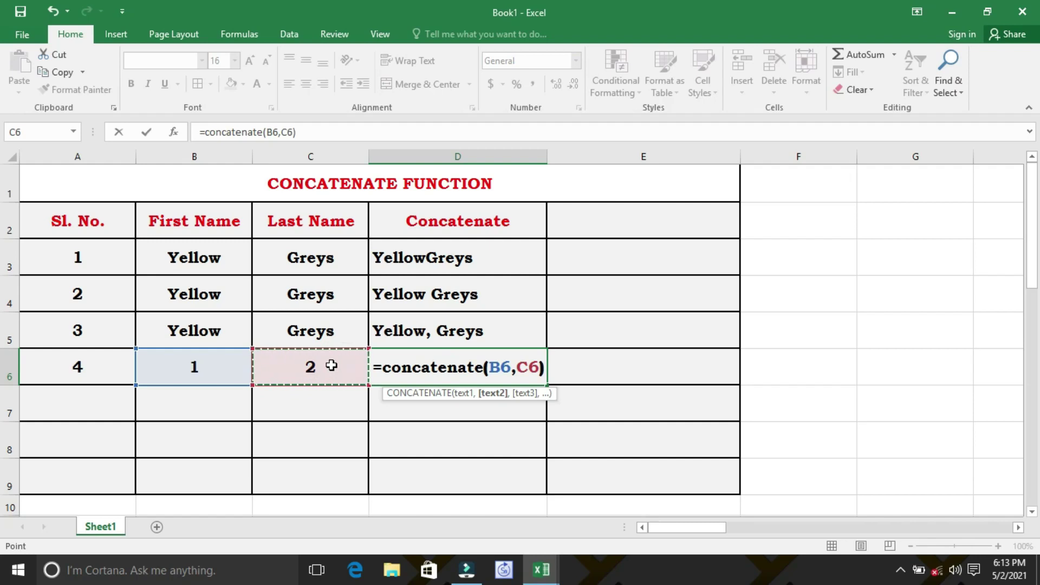
key(Return)
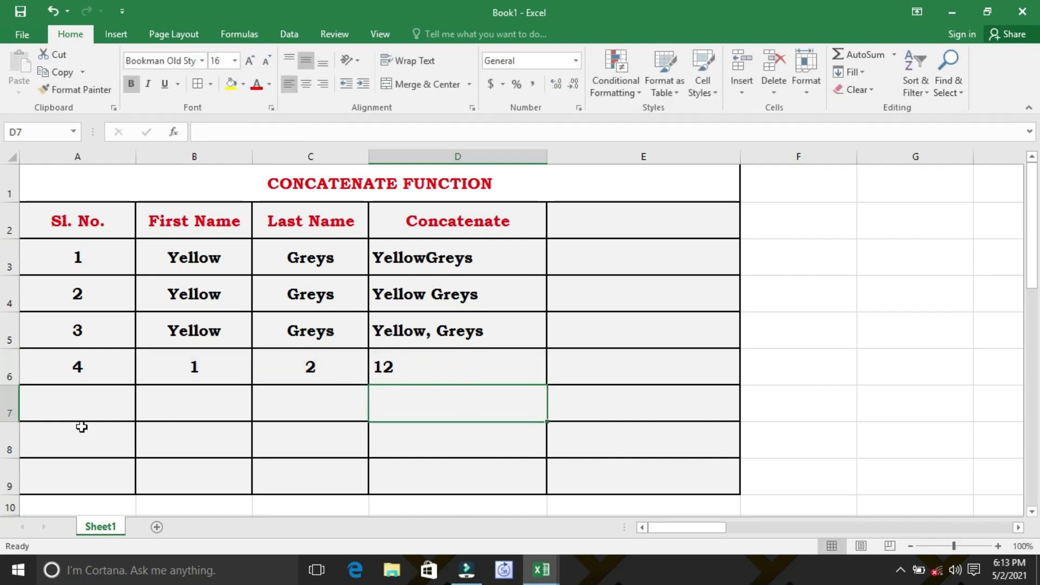
- Add row 5 with serial number 5 and first name Yellow in B7
click(76, 407)
text(5)
key(Return)
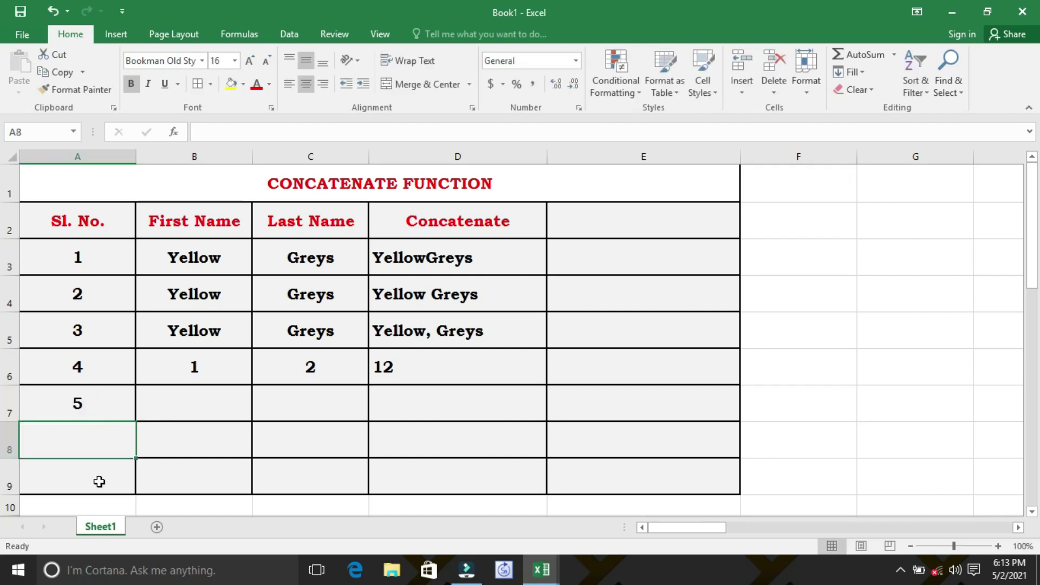
click(164, 398)
text(Yellow)
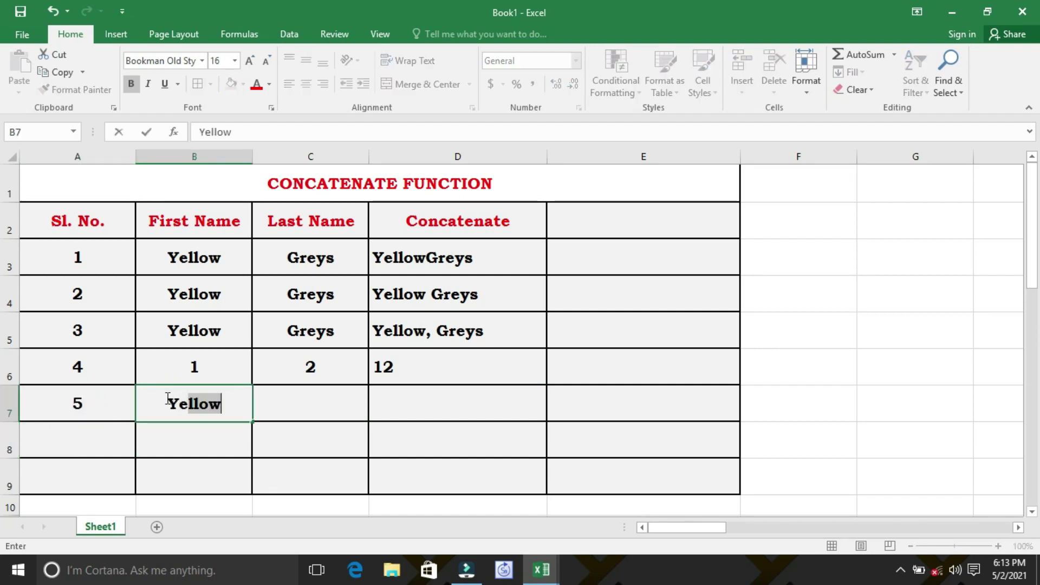
key(Tab)
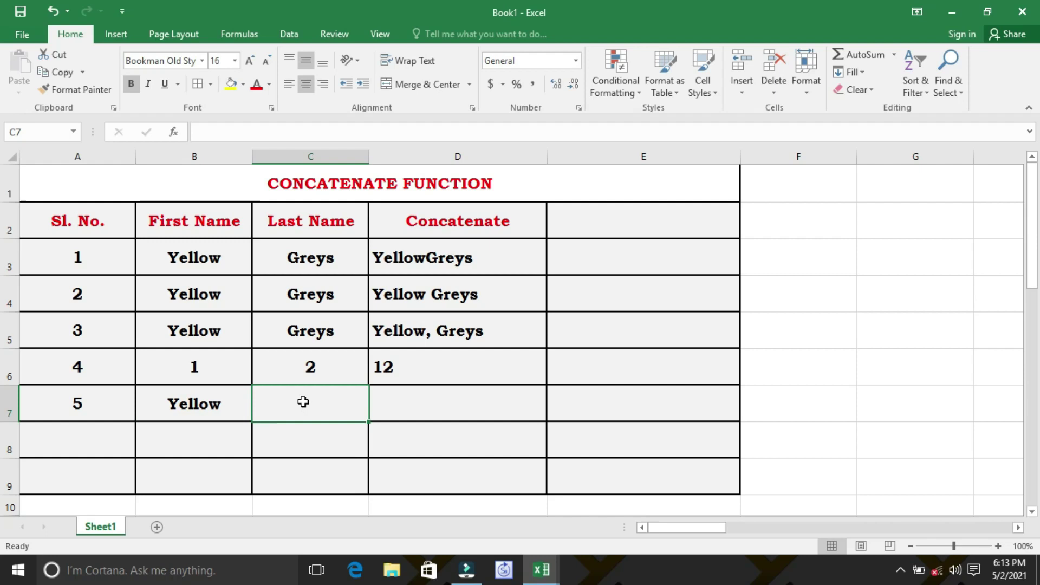
- Enter =CONCATENATE(B7,C7) in D7 to produce Yellow12
click(304, 402)
text(=co)
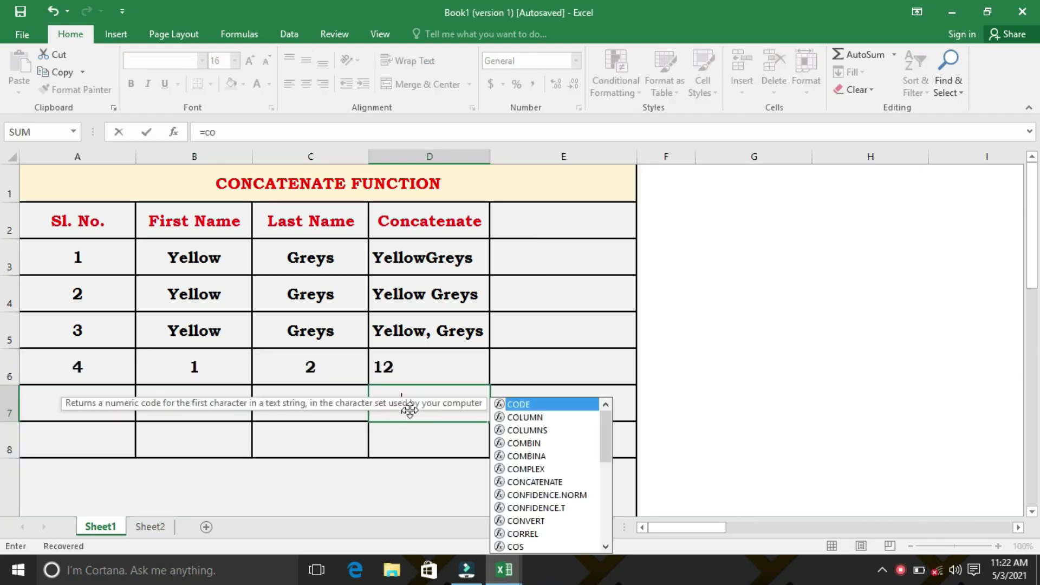
text(ncatenate)
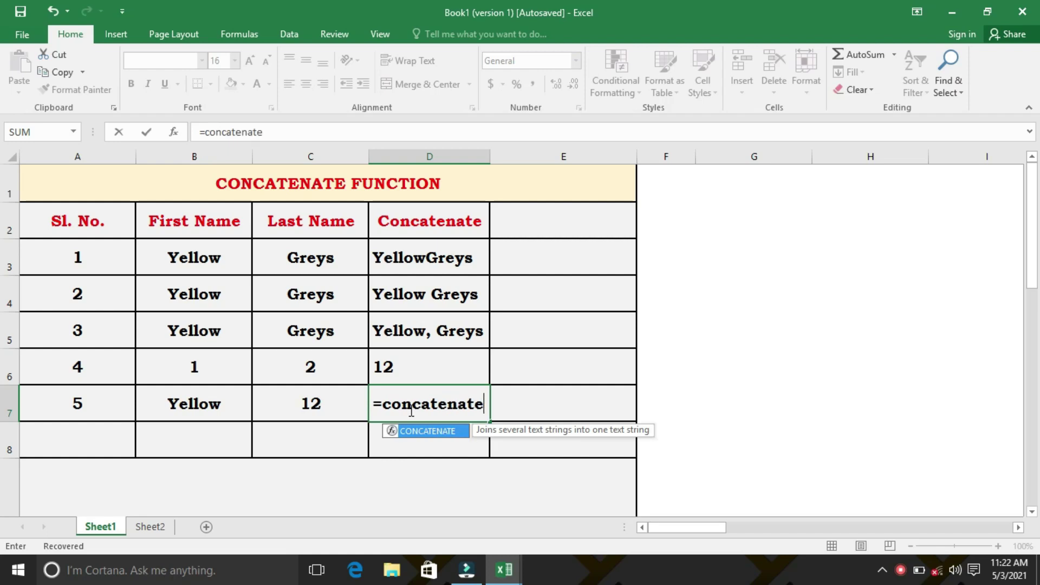
text(()
click(212, 403)
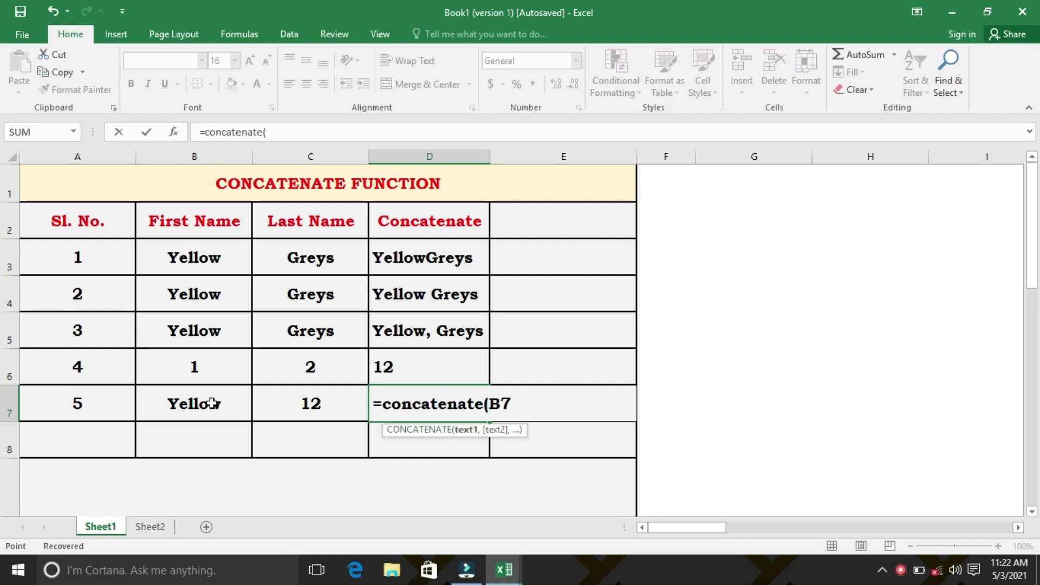
text(,)
click(313, 409)
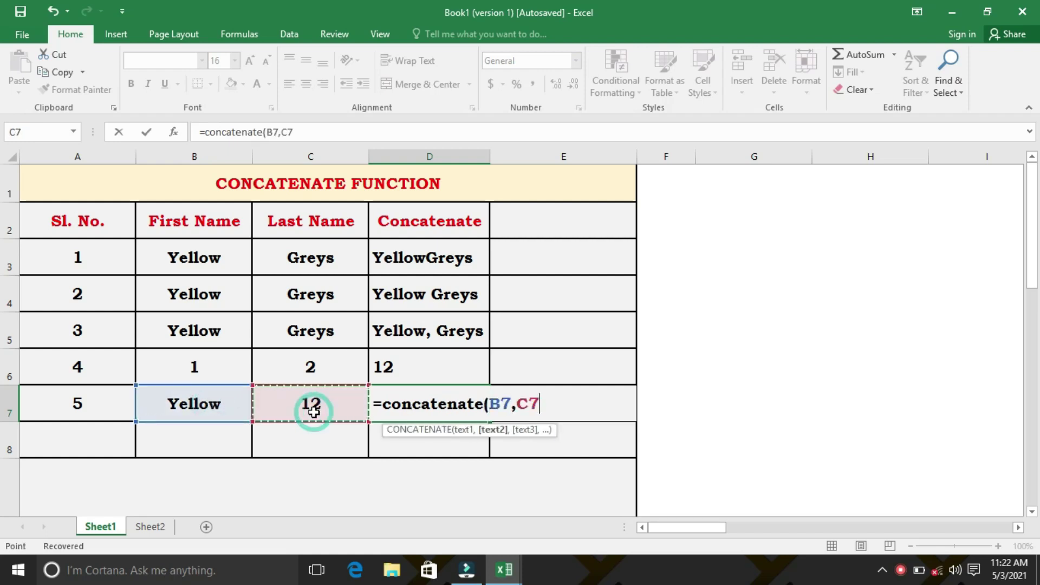
key(Return)
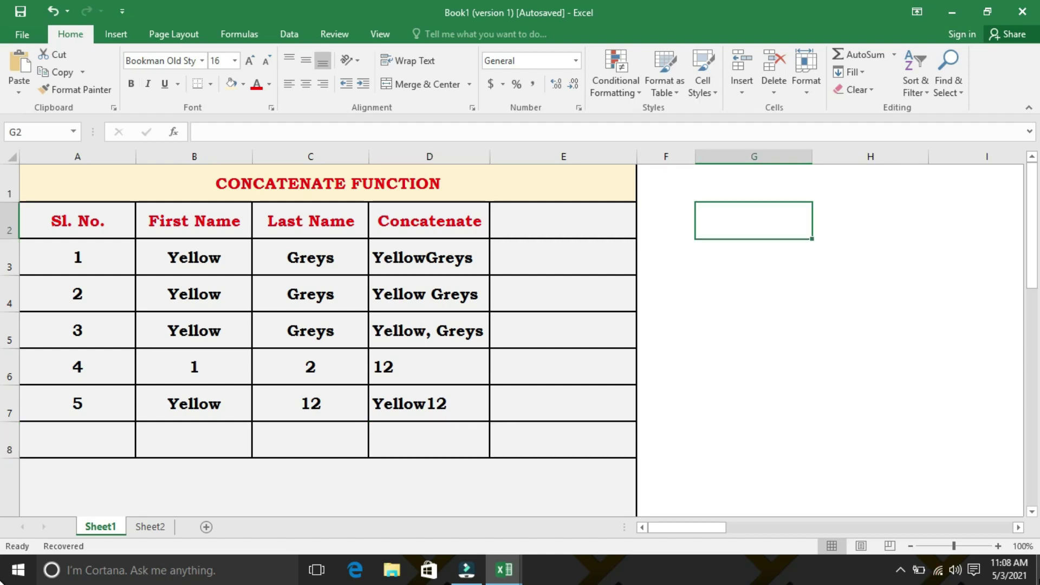
- Paste the cartoon asking about an alternative to CONCATENATE beside the table
key(ctrl+v)
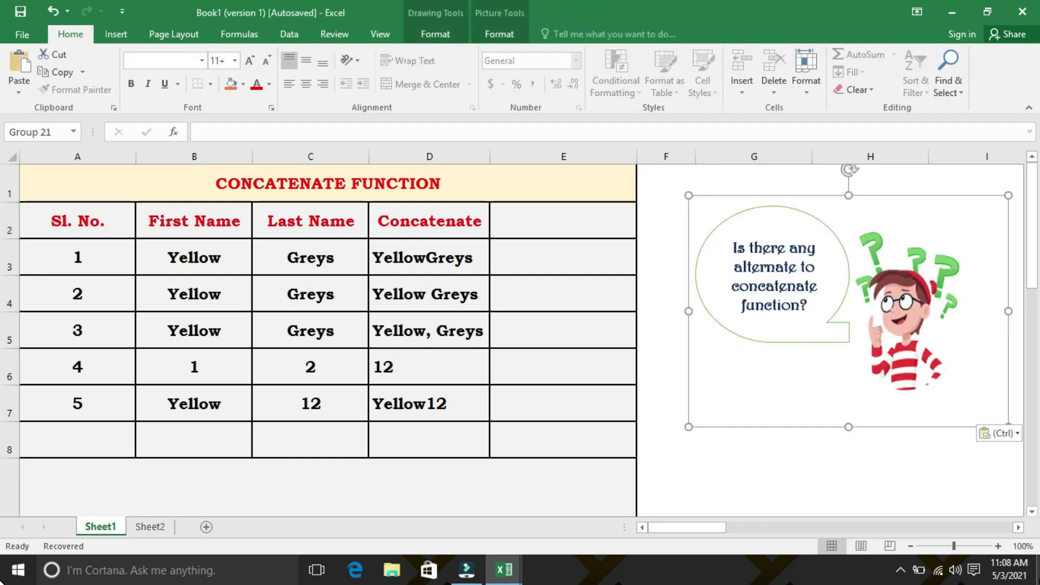
click(578, 228)
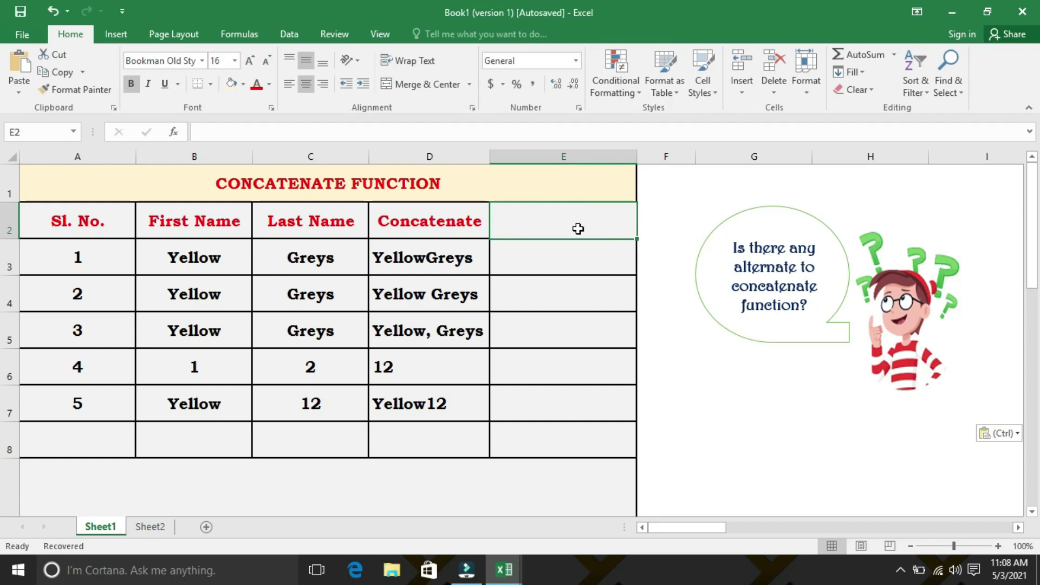
- Head E2 with & and enter =B3&C3 in E3, showing YellowGreys
text(&)
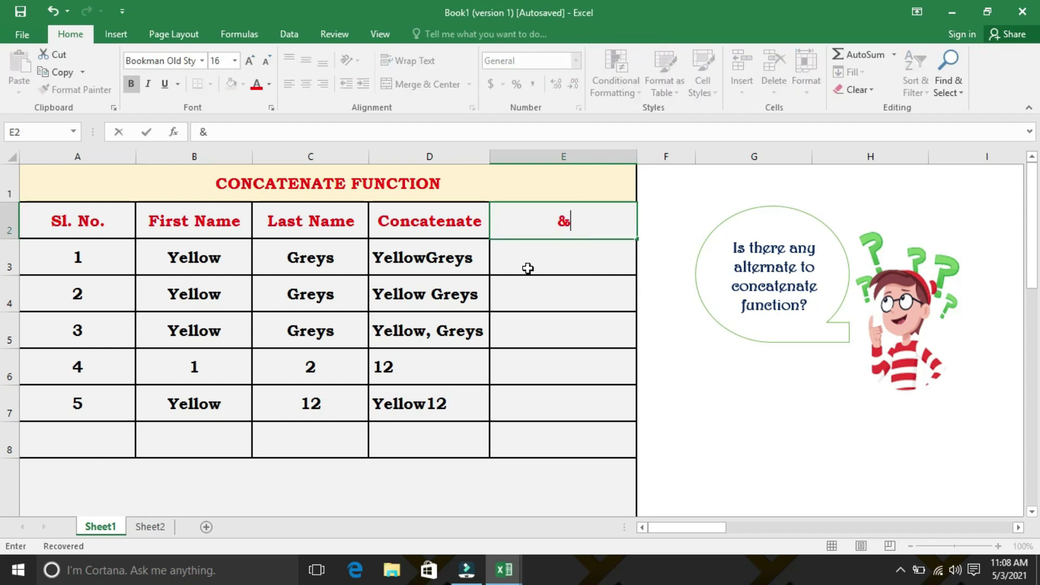
click(550, 252)
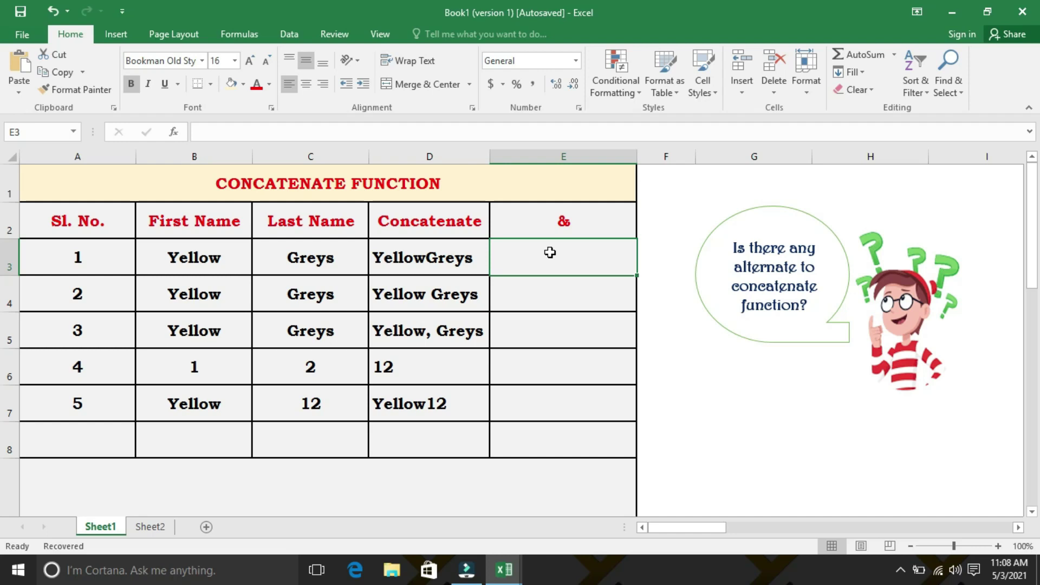
text(=)
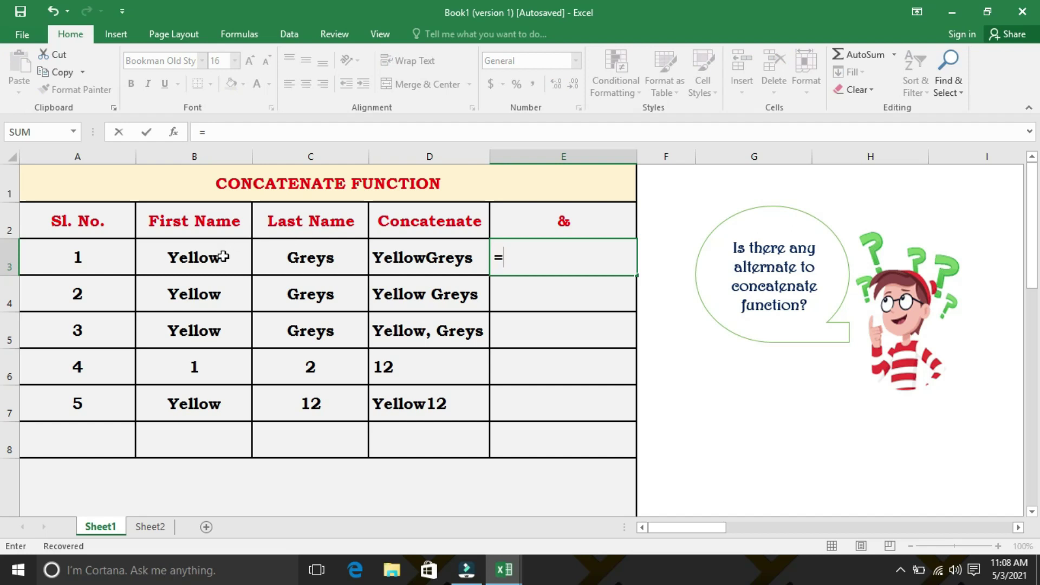
click(223, 257)
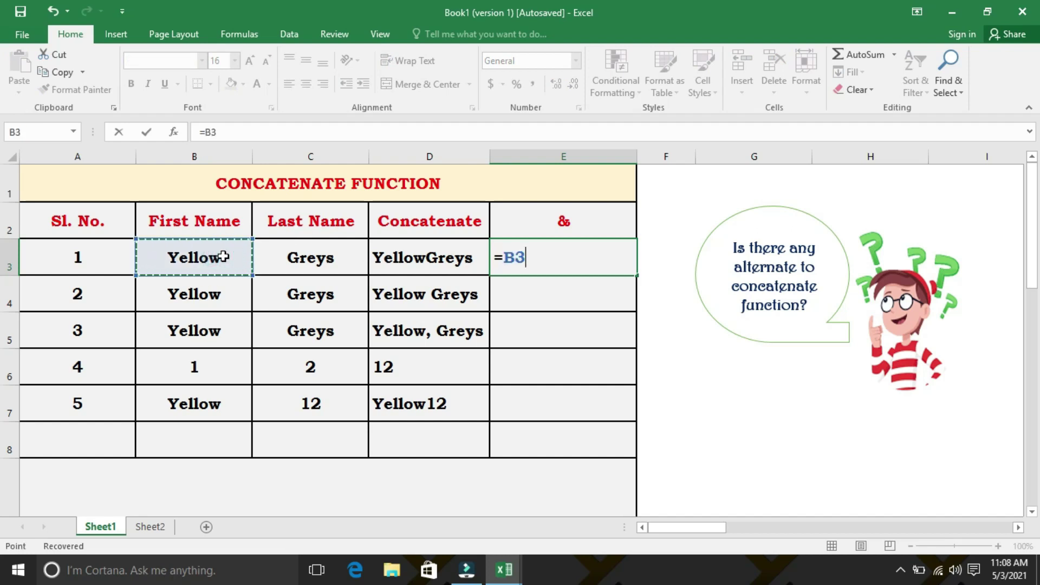
text(&)
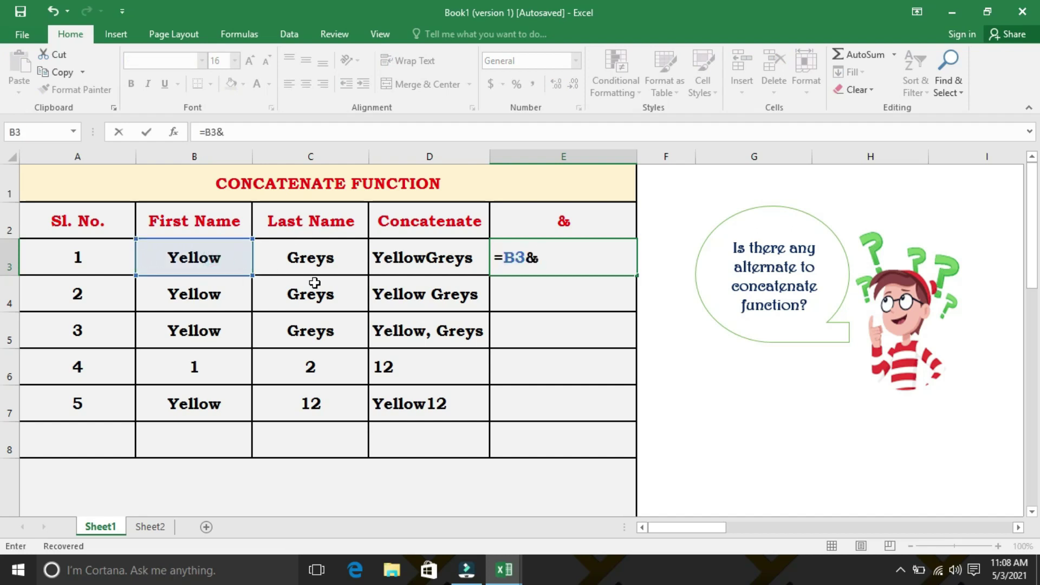
click(337, 257)
key(Return)
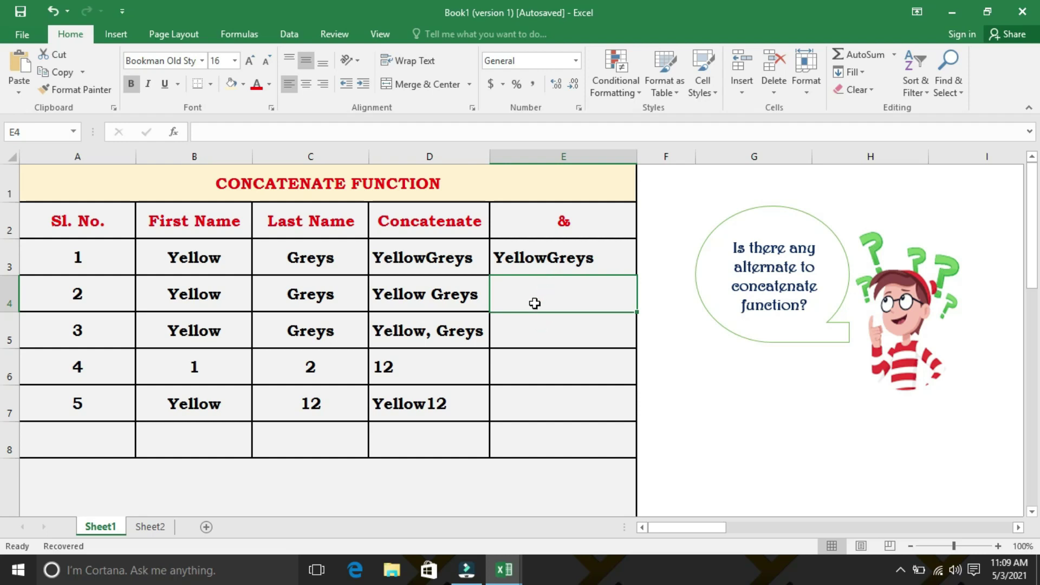
- Enter =B4&" "&C4 in E4 so it shows Yellow Greys
text(=)
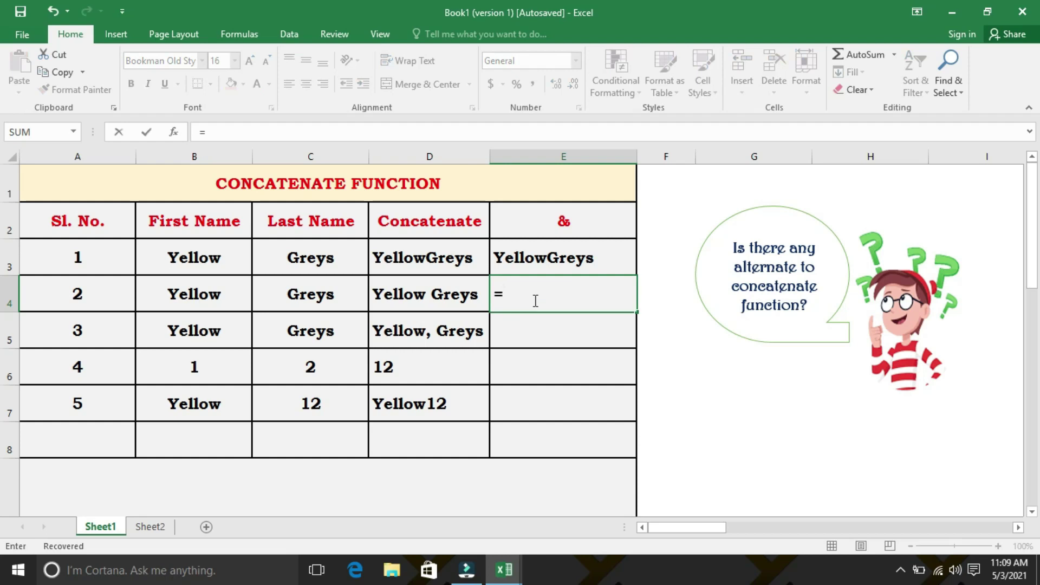
click(222, 294)
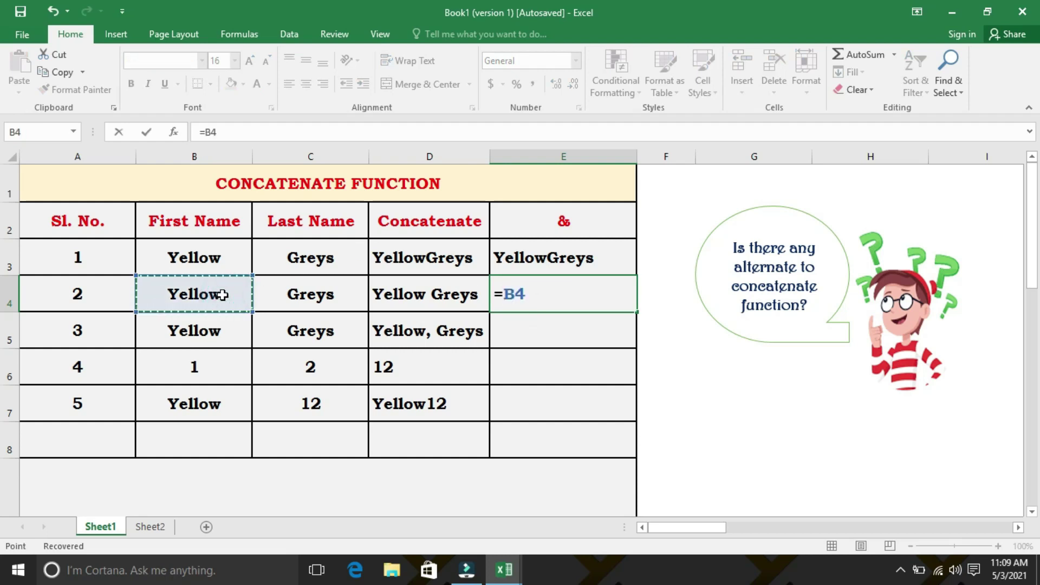
text(&)
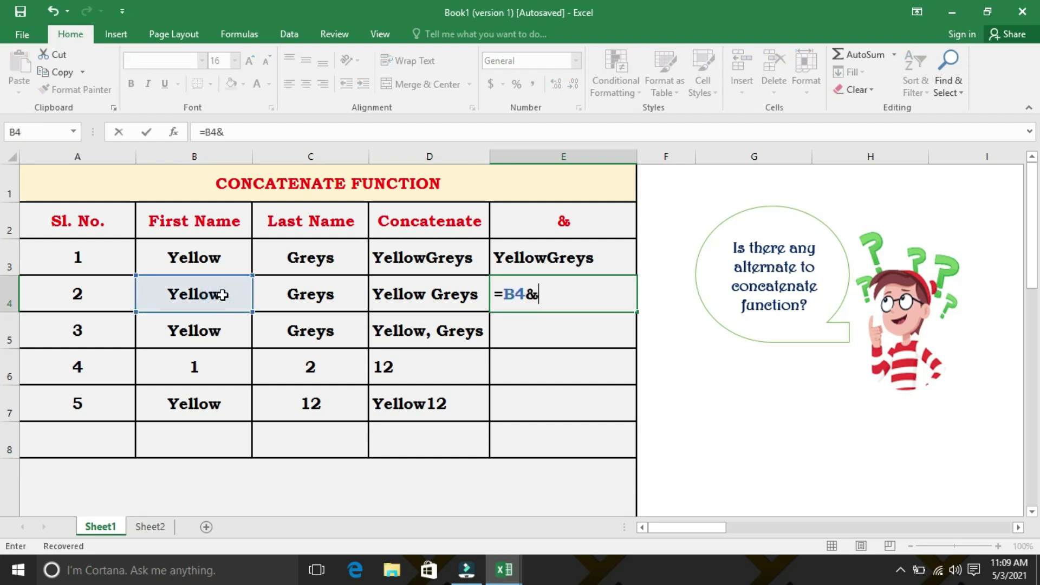
text(" "&)
click(268, 300)
key(Return)
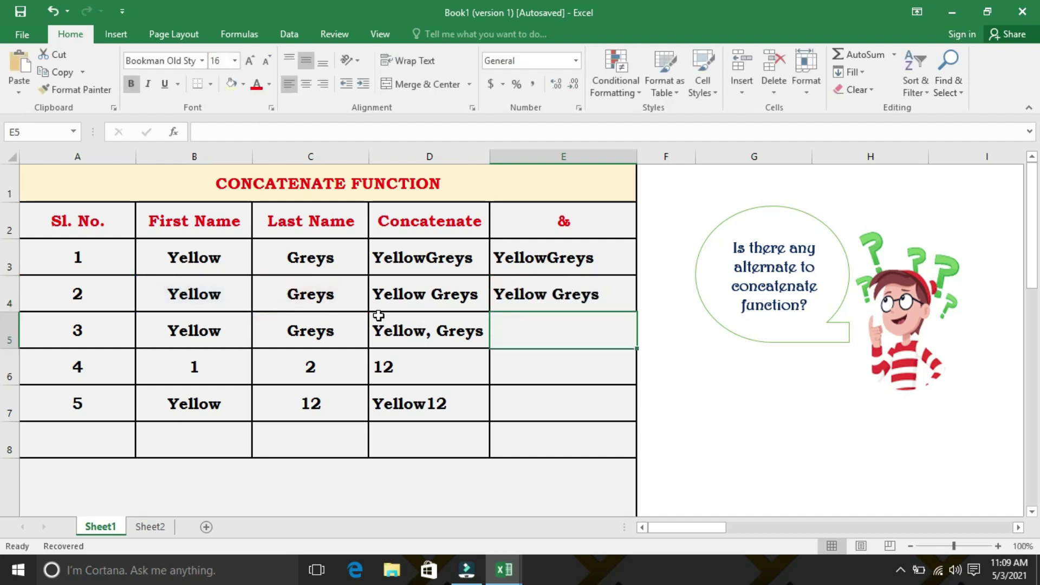
- Enter =B5&", "&C5 in E5 so it shows Yellow, Greys with a comma separator
text(=)
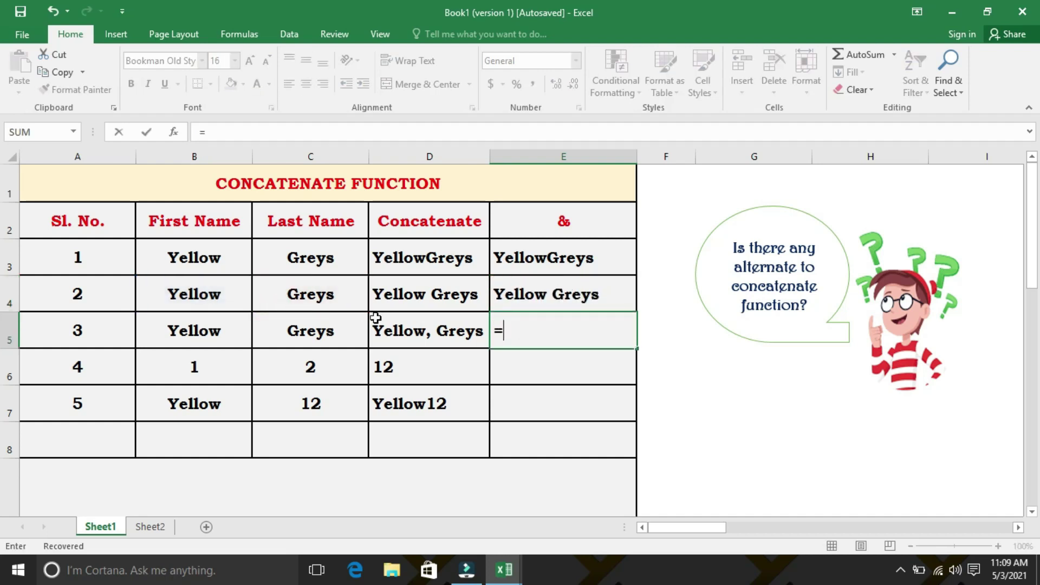
click(203, 330)
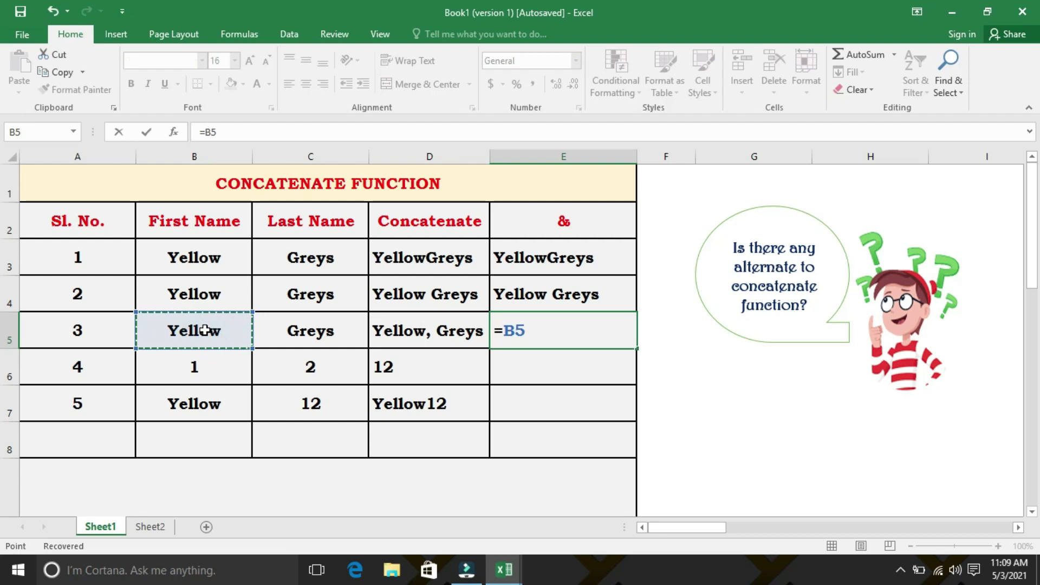
text(&",)
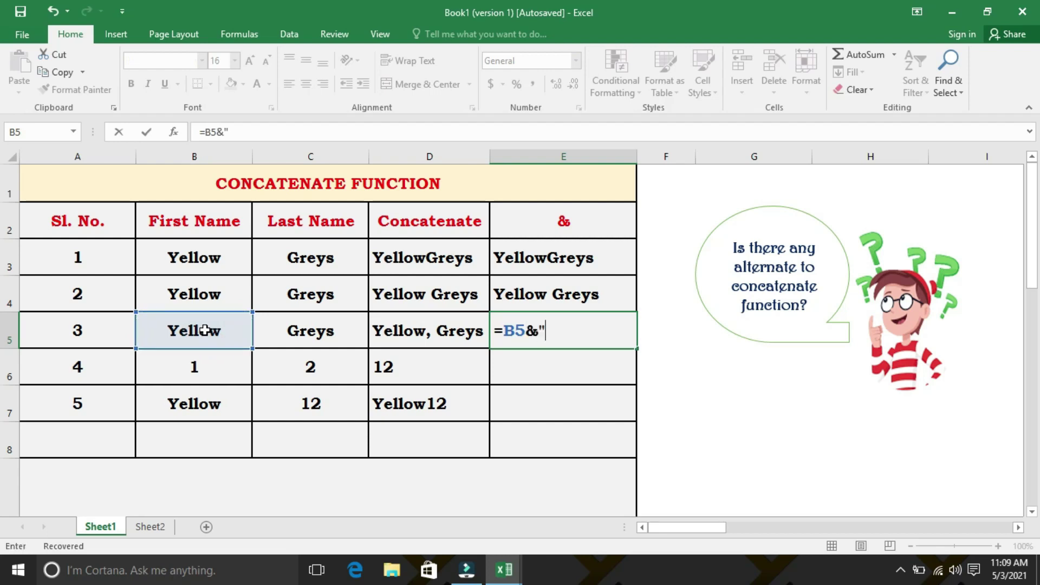
text( "&)
click(281, 345)
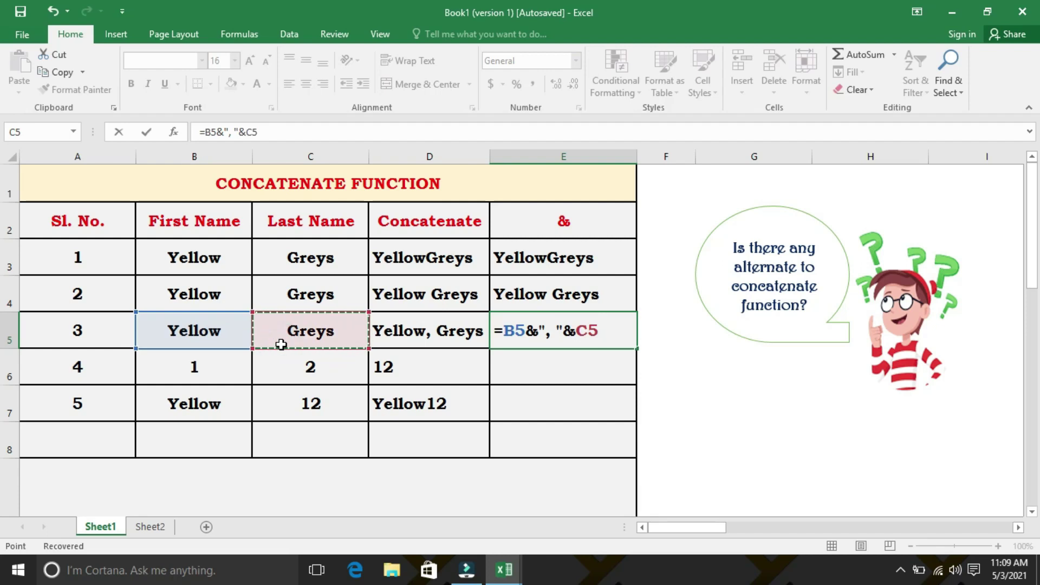
key(Return)
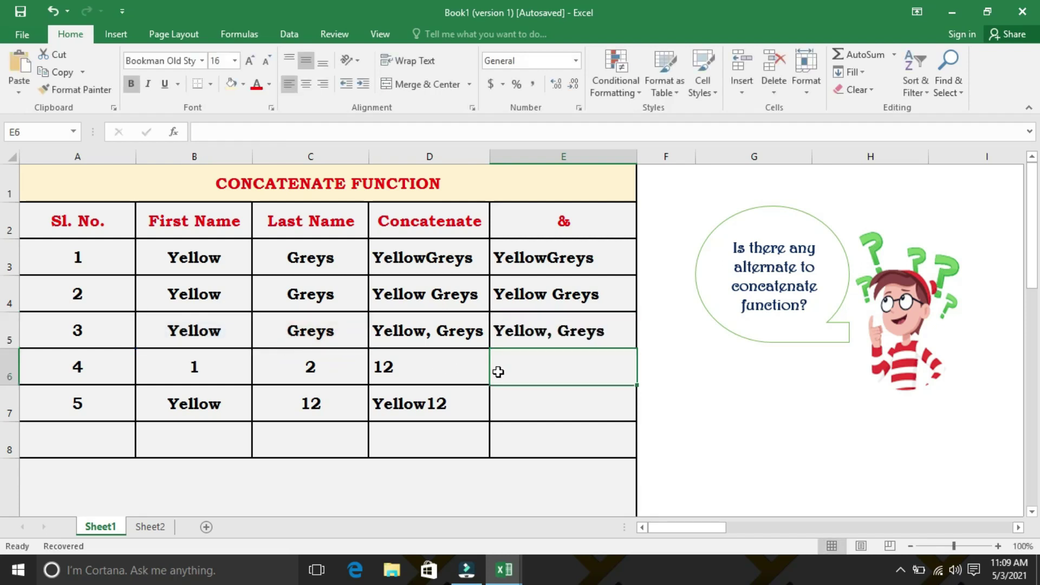
- Enter =B6&C6 in E6, joining the numbers 1 and 2 into 12
text(=)
click(247, 372)
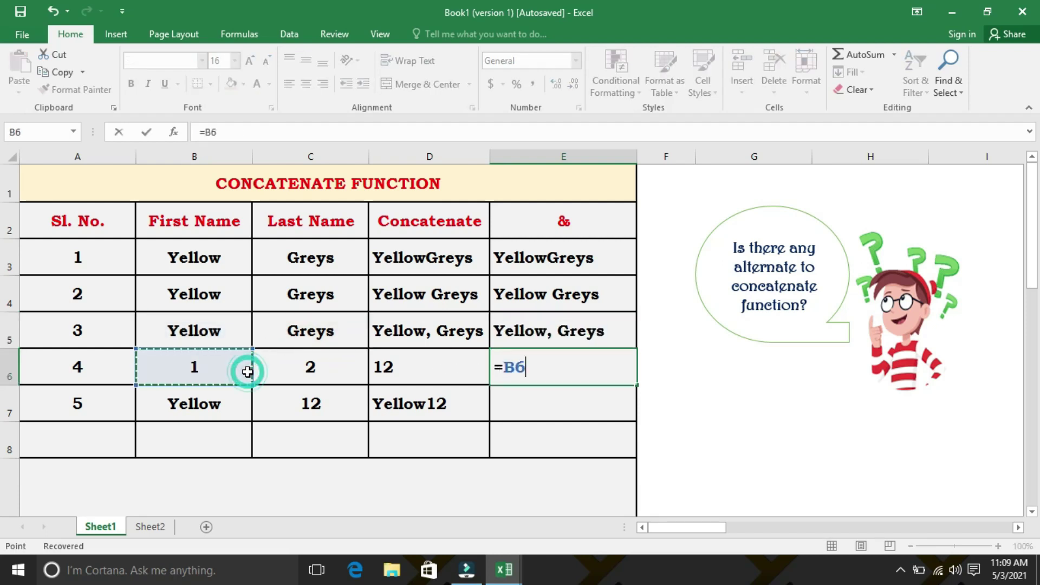
text(&)
click(325, 359)
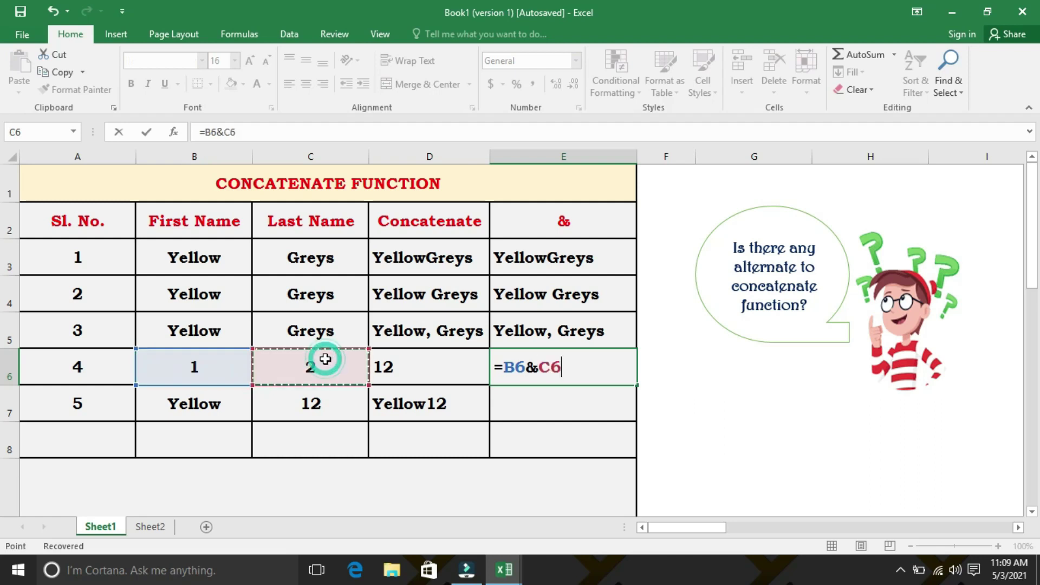
key(Return)
- Enter =B7&C7 in E7, joining Yellow and 12 into Yellow12
text(=)
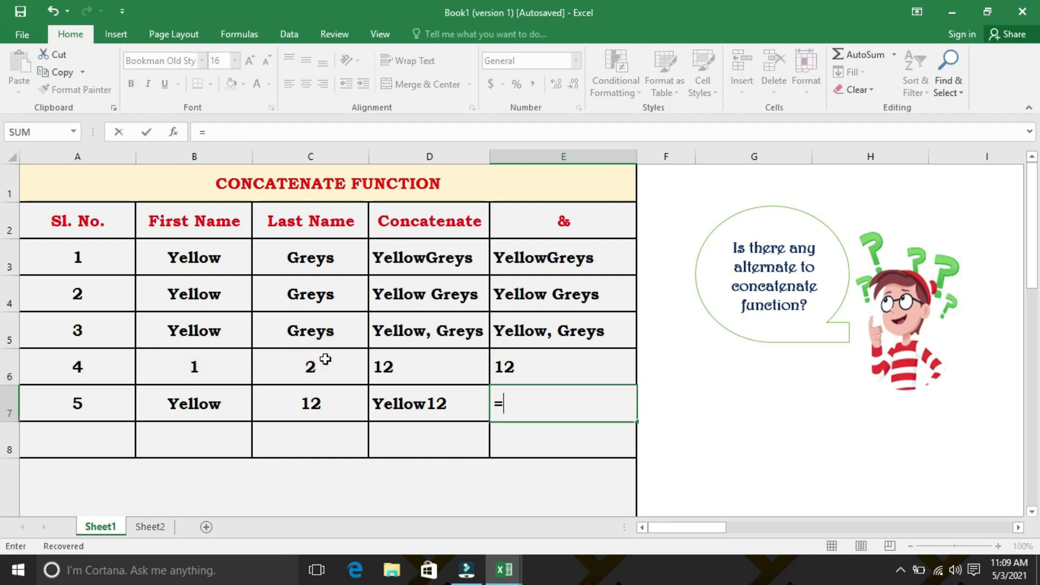
click(180, 409)
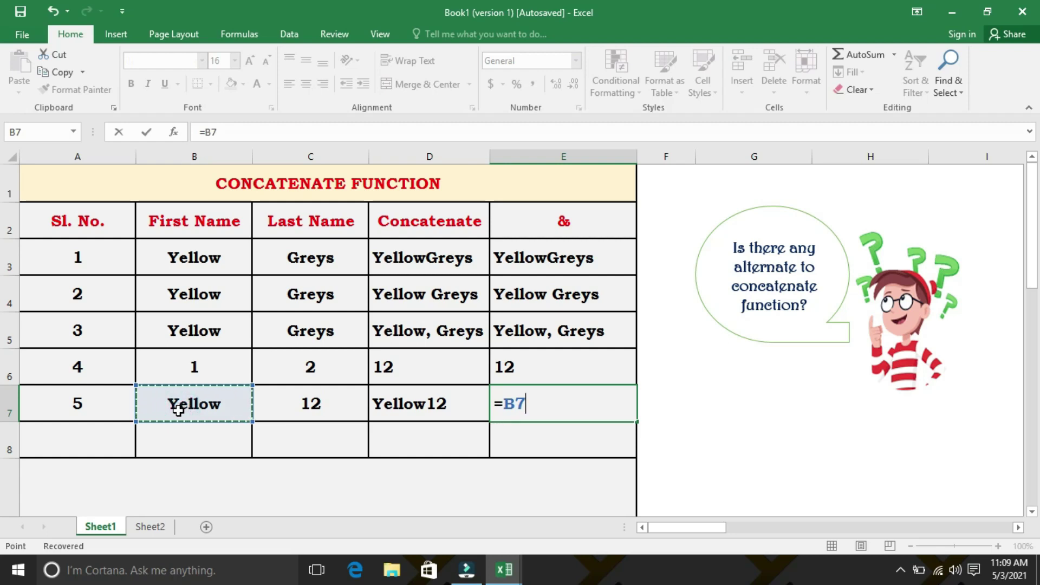
text(&)
click(288, 413)
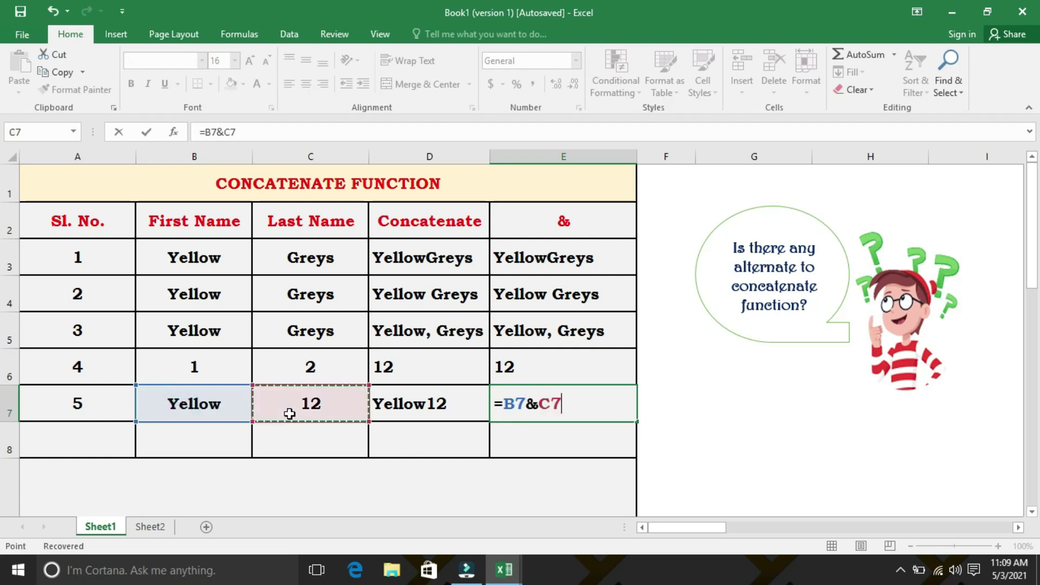
key(Return)
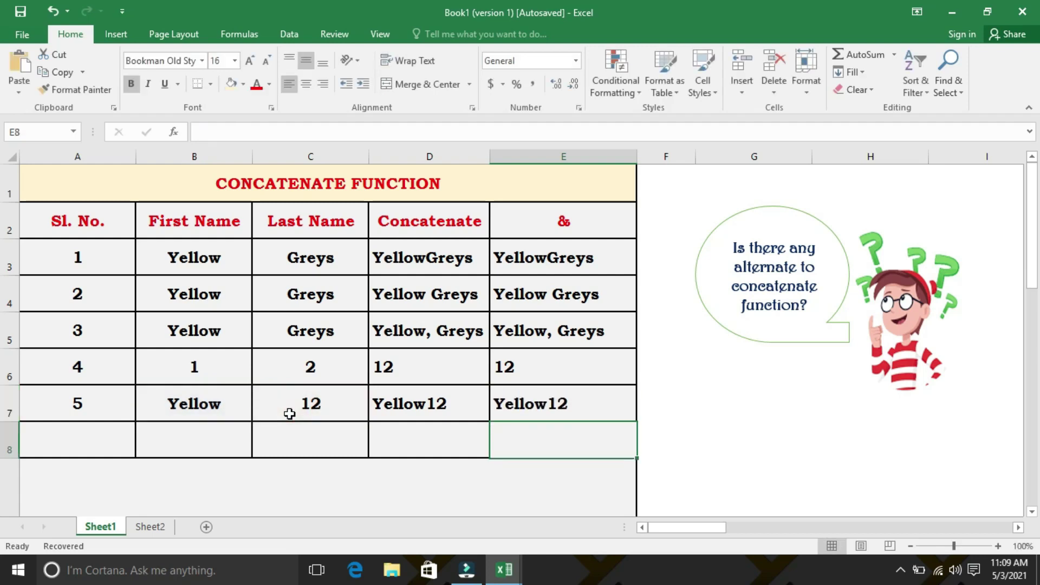